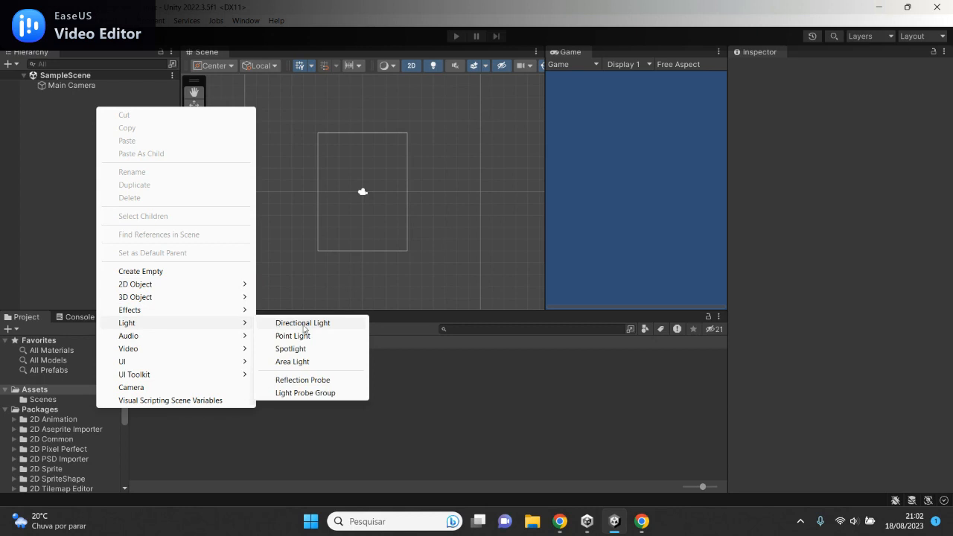
- Add a directional light to the scene and move it to about X 2.16, Y 3.42, Z -2.07
click(303, 325)
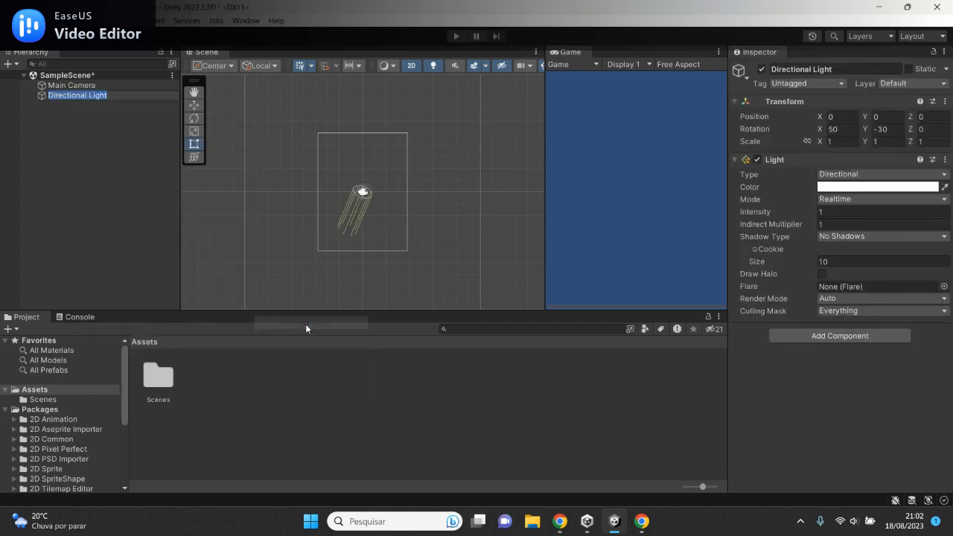
click(360, 194)
click(66, 95)
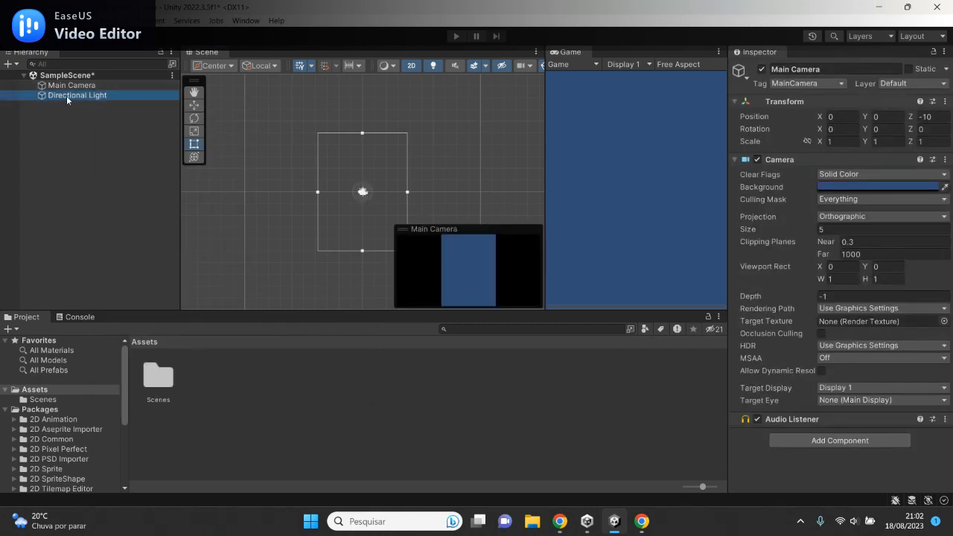
click(195, 92)
drag(363, 195, 371, 163)
click(194, 105)
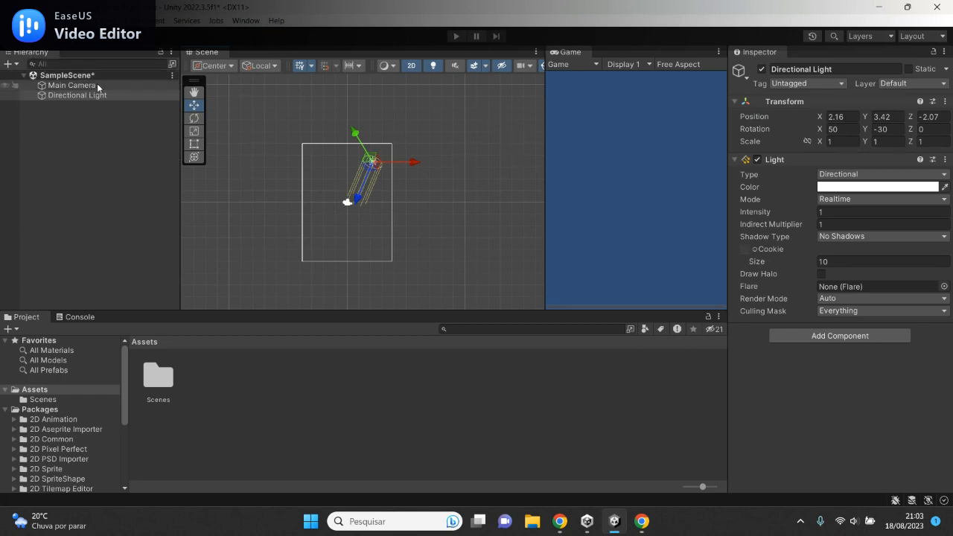
- Review the Main Camera and Directional Light properties, the contents of the Scenes folder and the Console
click(71, 85)
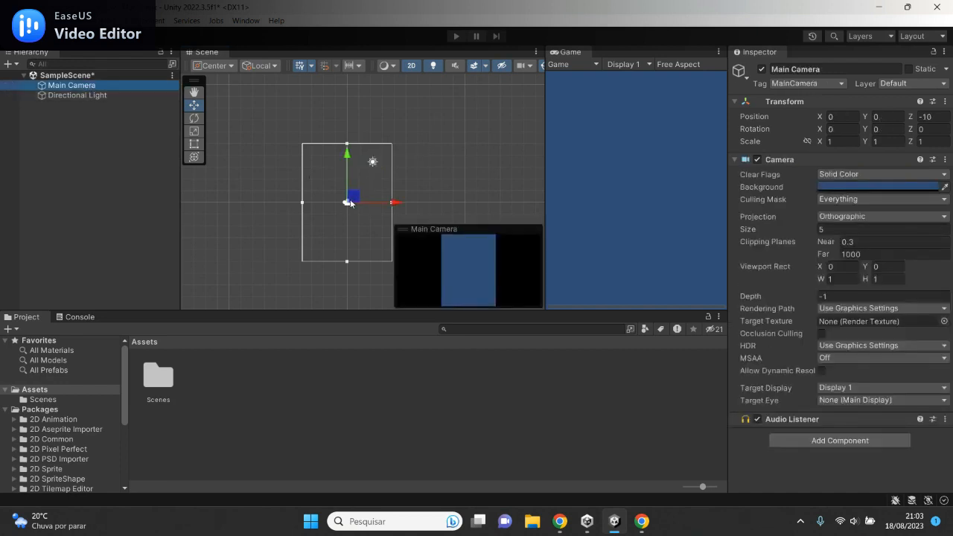
click(96, 96)
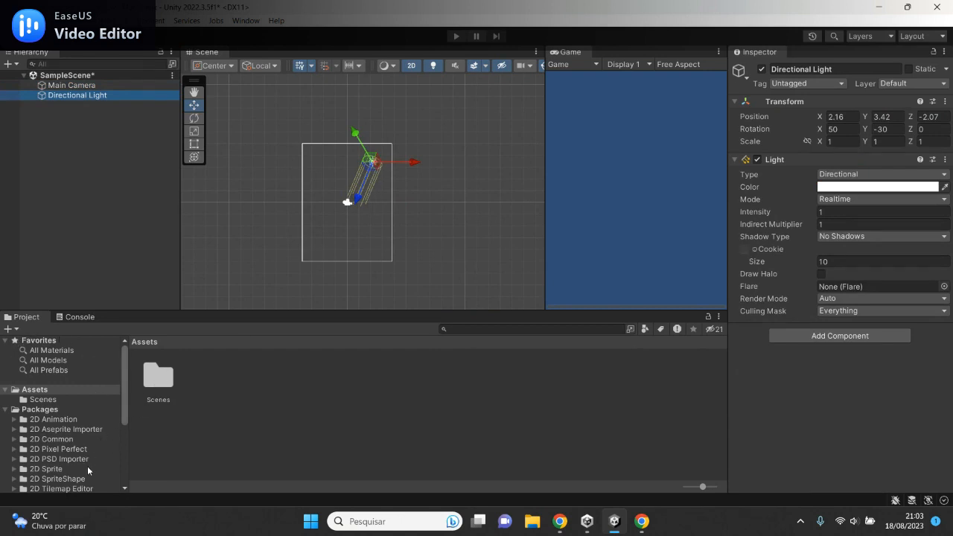
click(53, 402)
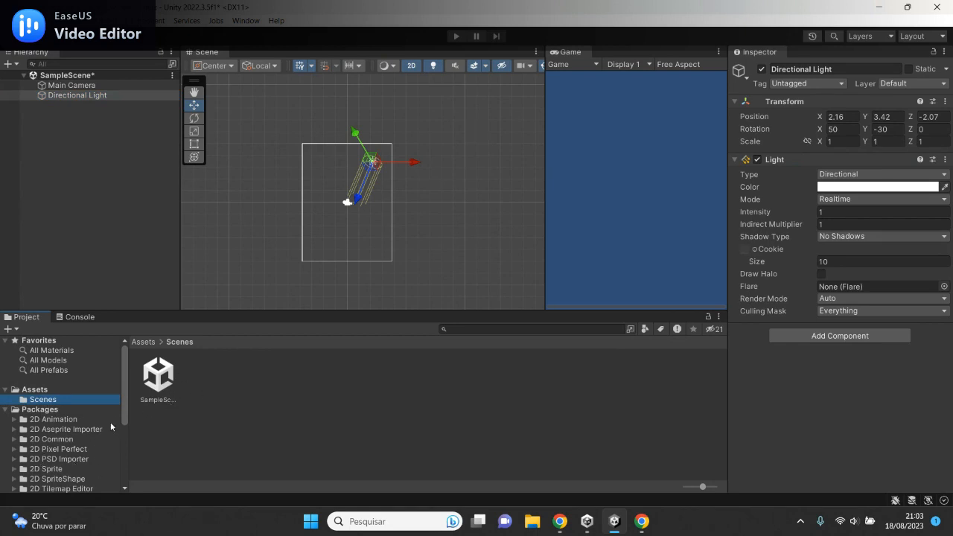
drag(124, 405, 122, 363)
click(85, 316)
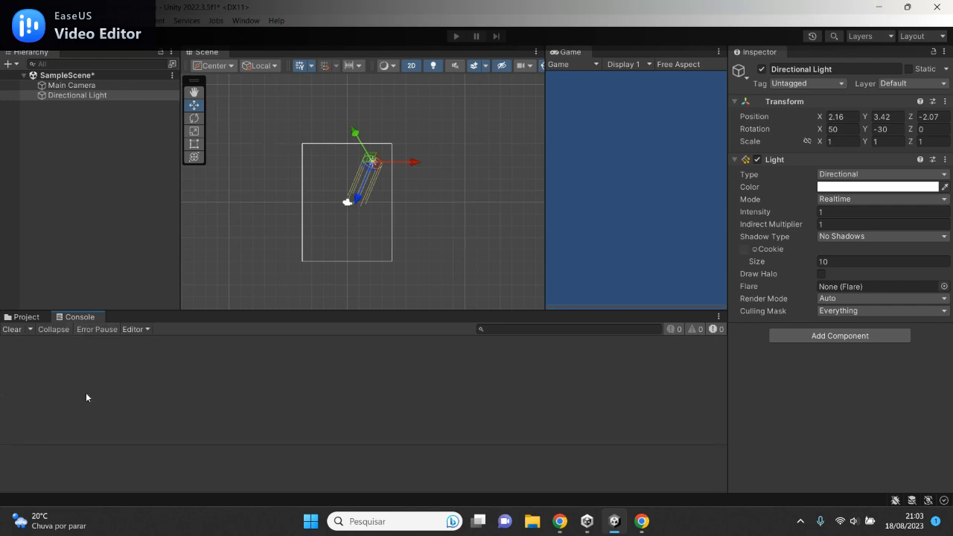
click(34, 316)
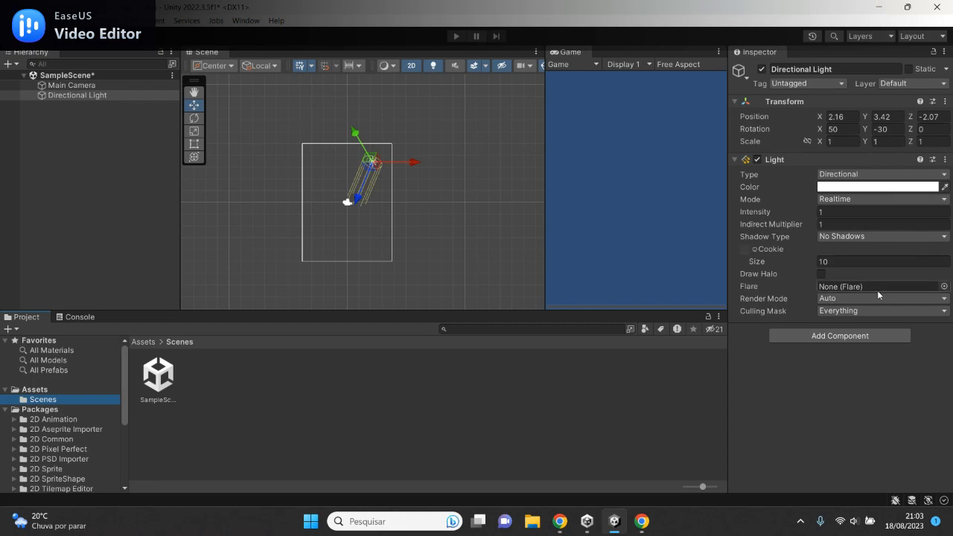
- Add a 3D plane with its default name and move it to about X 1.16, Y 0.74
right_click(86, 129)
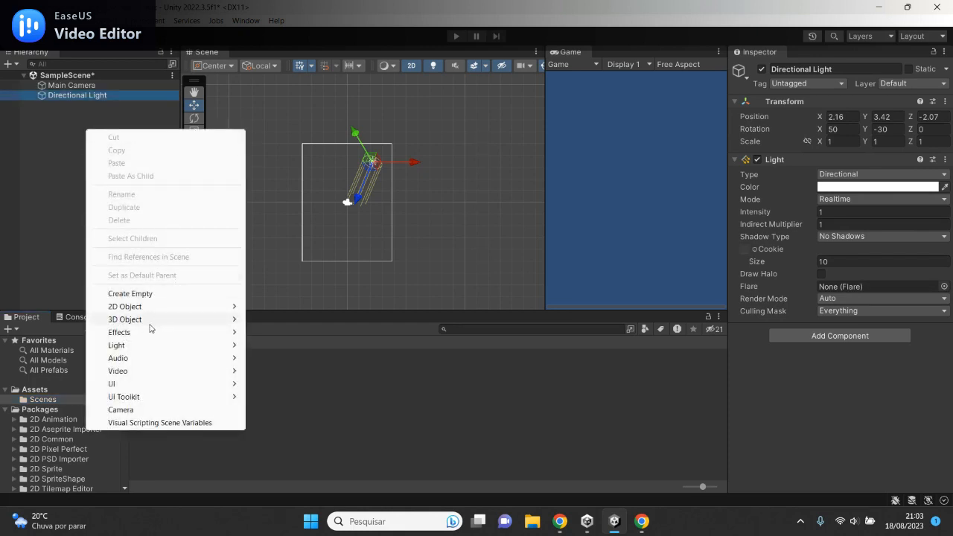
mouse_move(166, 322)
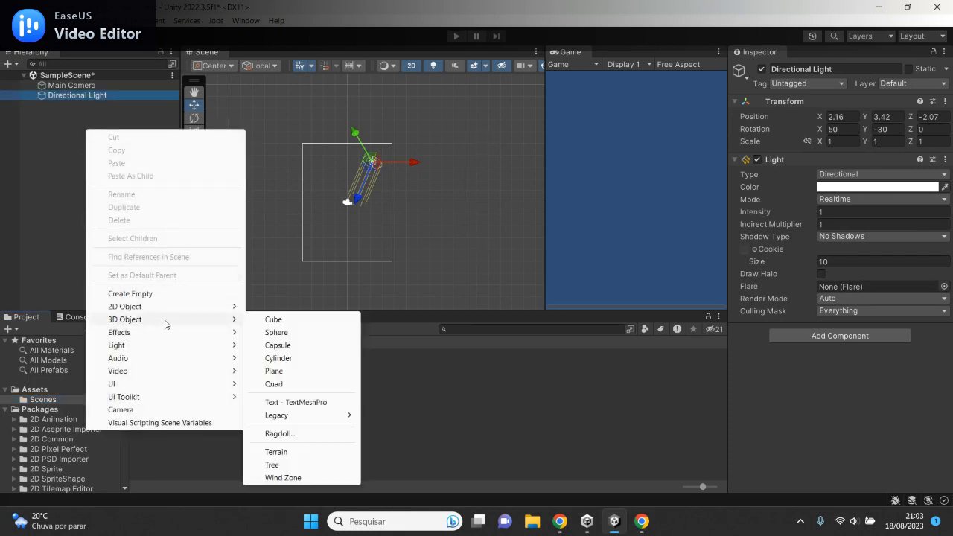
click(282, 373)
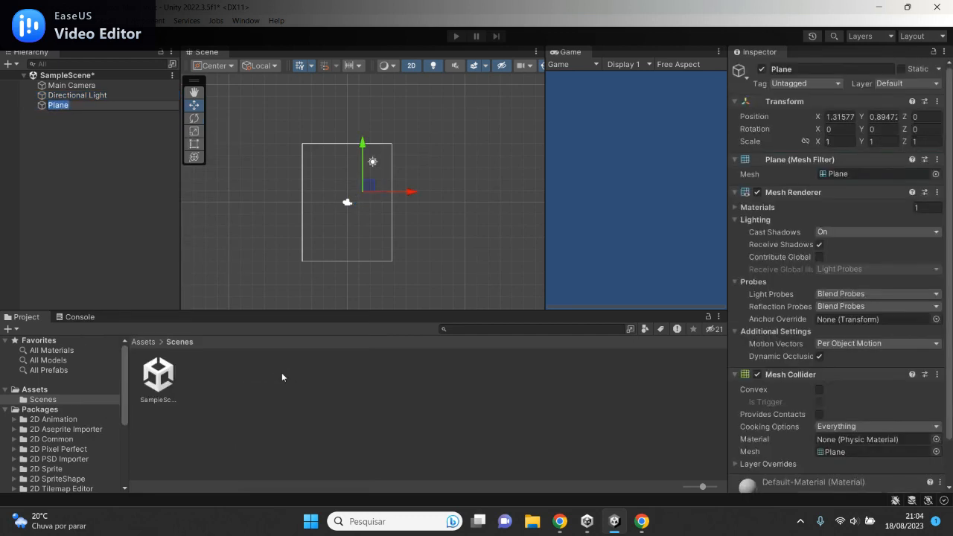
key(Return)
mouse_move(374, 189)
mouse_down()
mouse_move(385, 201)
mouse_move(366, 221)
mouse_move(347, 224)
mouse_move(368, 187)
mouse_move(367, 230)
mouse_move(372, 188)
mouse_move(370, 223)
mouse_move(362, 195)
mouse_move(350, 216)
mouse_move(370, 192)
mouse_up()
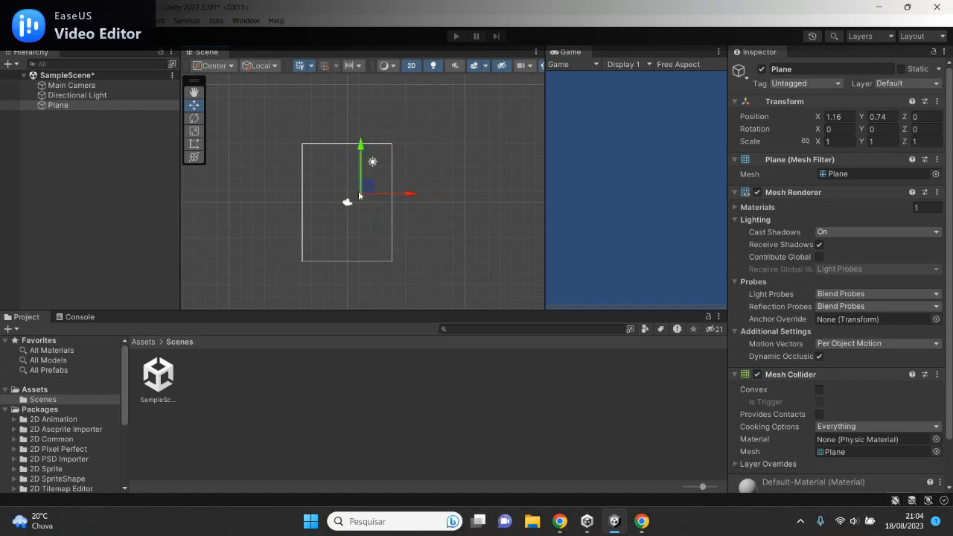
- Align the Main Camera with the current scene view
click(72, 87)
right_click(73, 89)
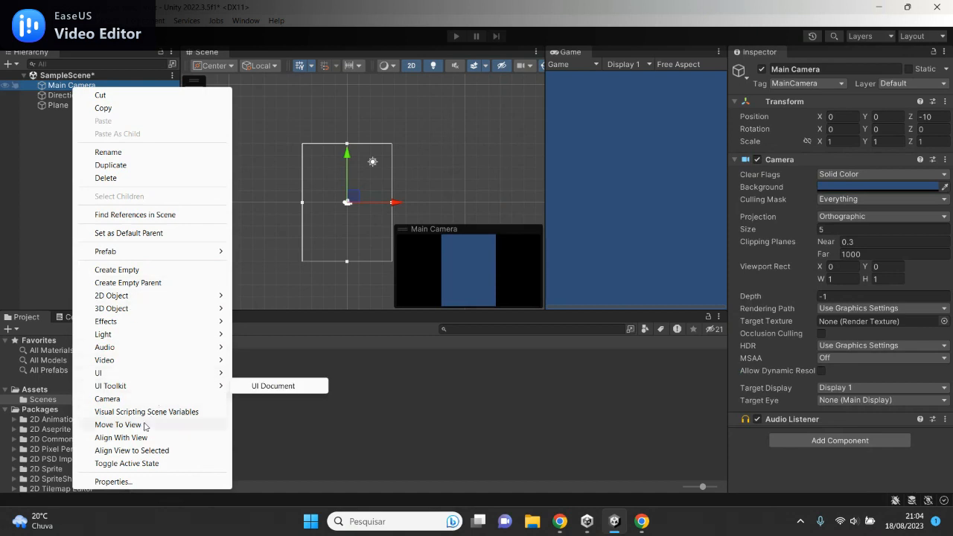
click(121, 438)
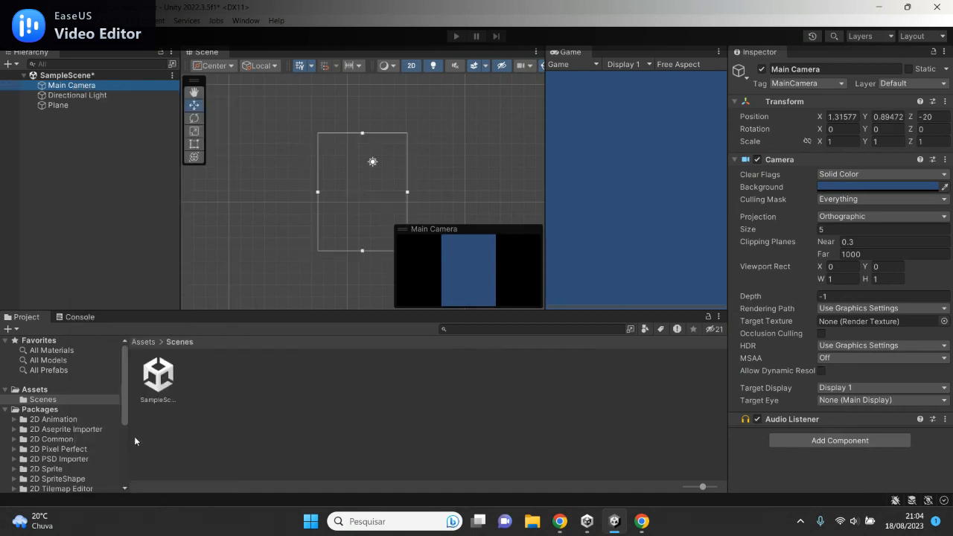
- Move the plane within the camera frame to about X 0.42, Y -0.15
click(59, 105)
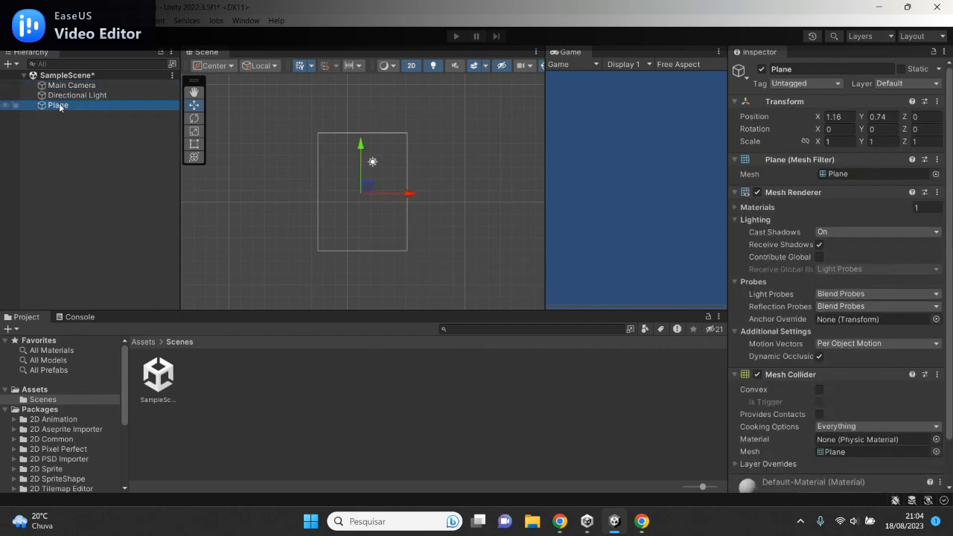
mouse_move(367, 188)
mouse_down()
mouse_move(349, 198)
mouse_move(381, 204)
mouse_move(356, 196)
mouse_move(369, 195)
mouse_up()
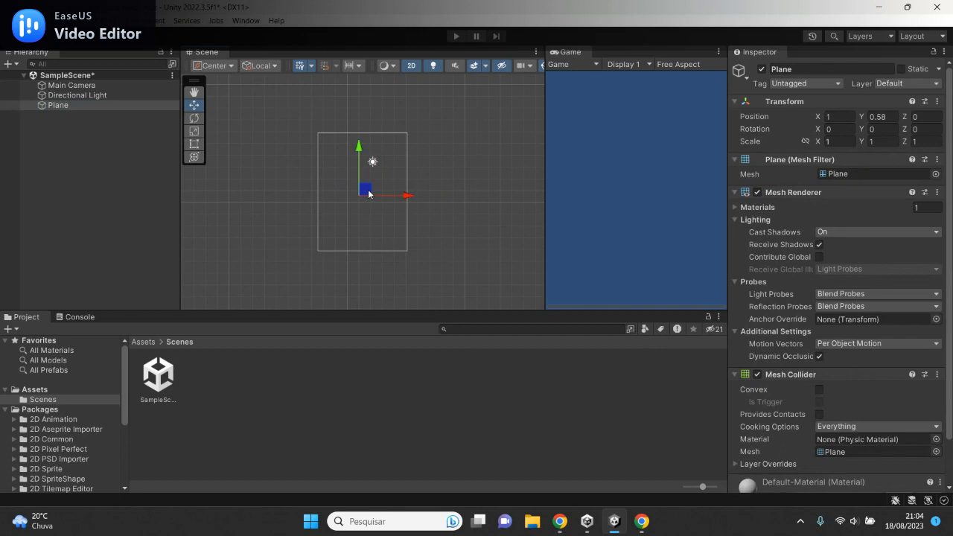
click(194, 119)
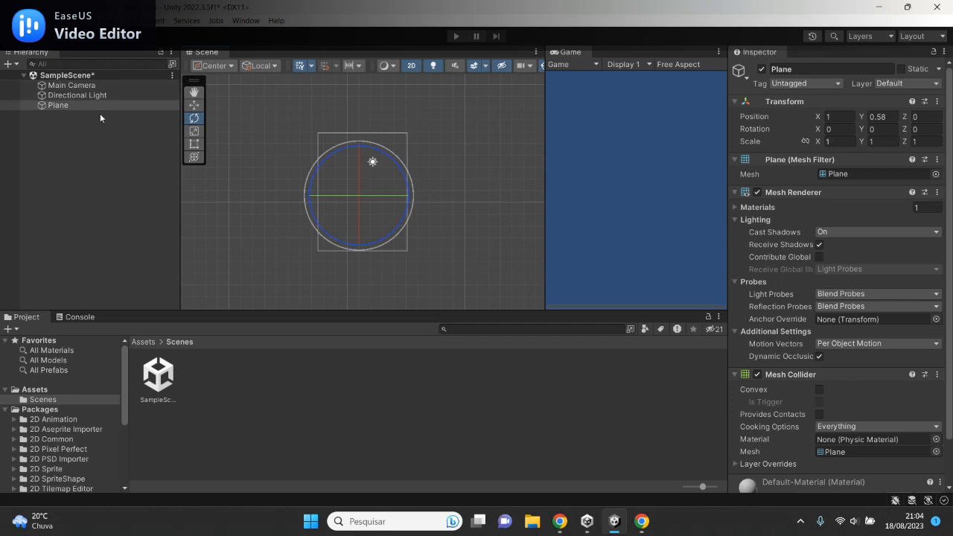
click(194, 91)
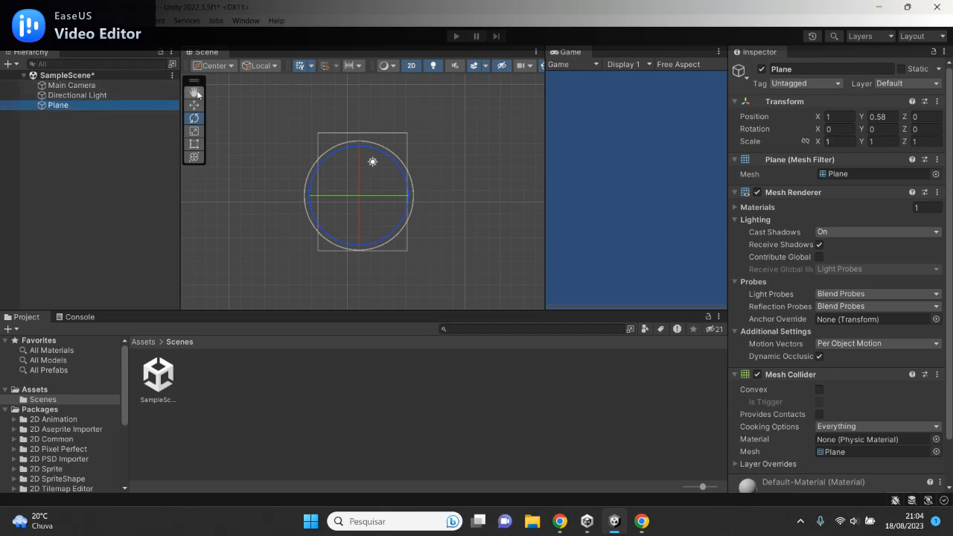
mouse_move(355, 198)
mouse_down()
mouse_move(383, 198)
mouse_move(353, 198)
mouse_up()
click(67, 104)
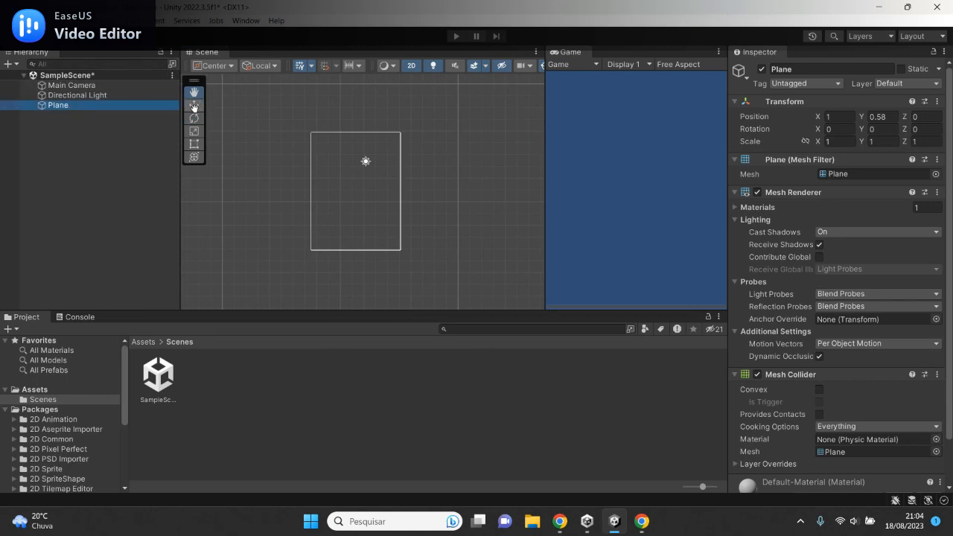
click(193, 106)
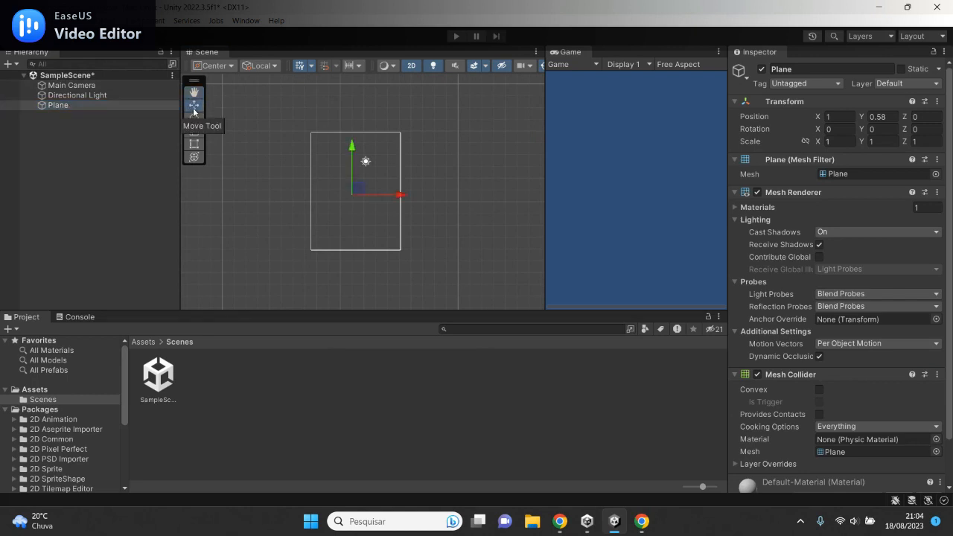
drag(358, 191, 398, 207)
mouse_move(349, 161)
mouse_down()
mouse_move(347, 148)
mouse_move(349, 176)
mouse_up()
mouse_move(357, 213)
mouse_down()
mouse_move(344, 202)
mouse_move(353, 199)
mouse_up()
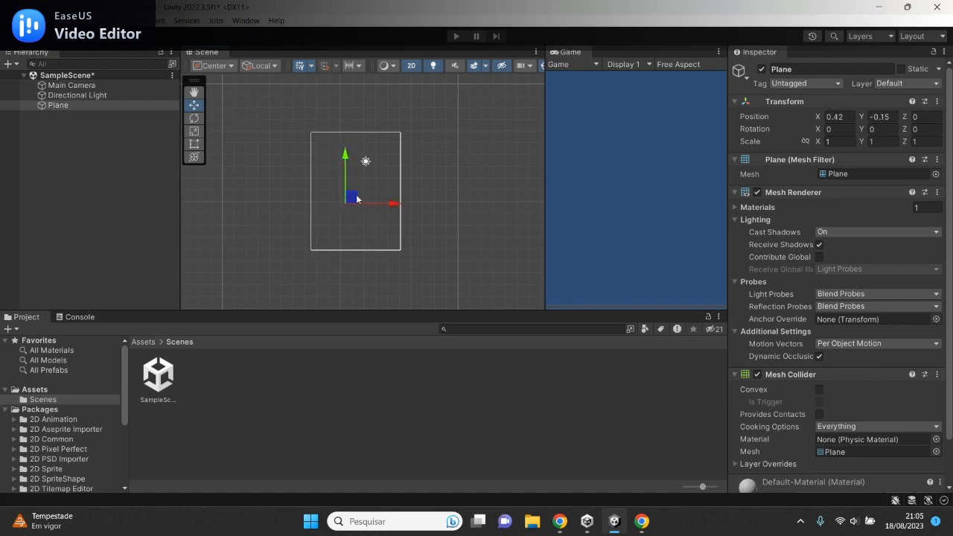
- Rotate the plane to about X -6.7, Y 14, Z -1.9 degrees so its surface faces the camera at an angle
click(194, 118)
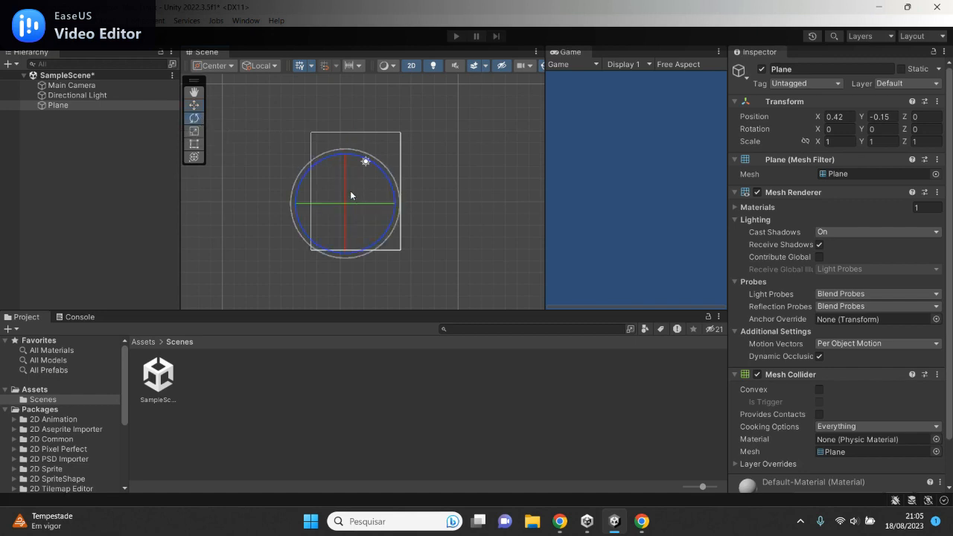
drag(345, 180, 384, 199)
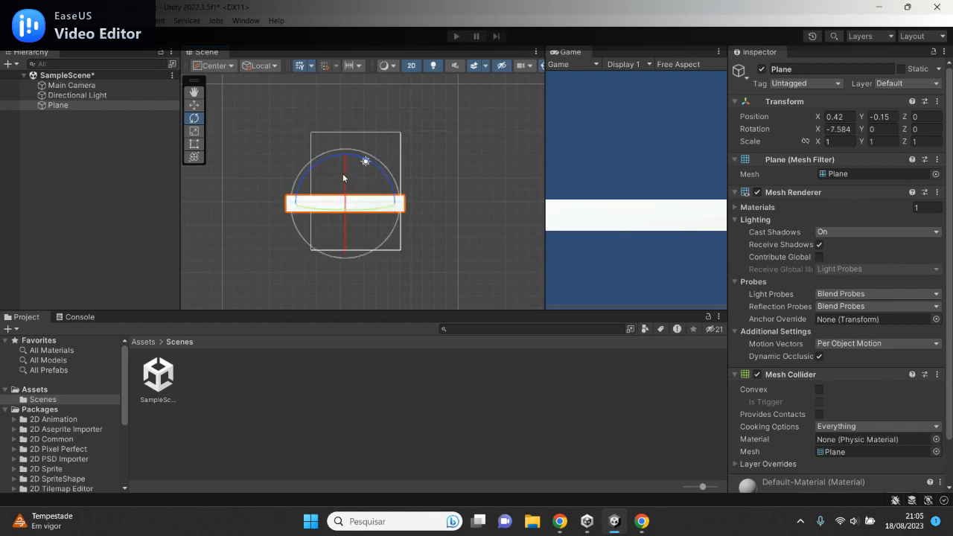
drag(382, 174, 383, 174)
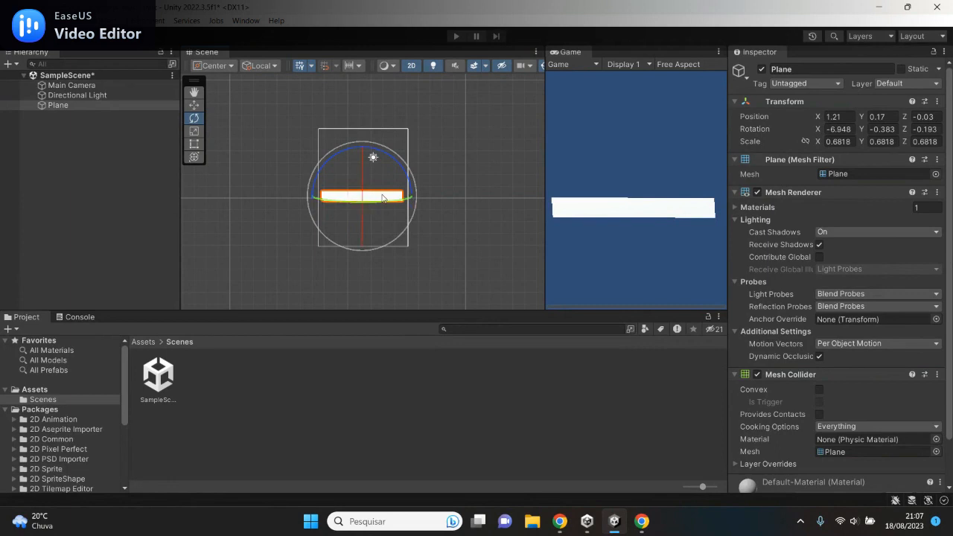
drag(409, 201, 409, 206)
mouse_move(405, 211)
mouse_down()
mouse_move(413, 212)
mouse_move(402, 207)
mouse_up()
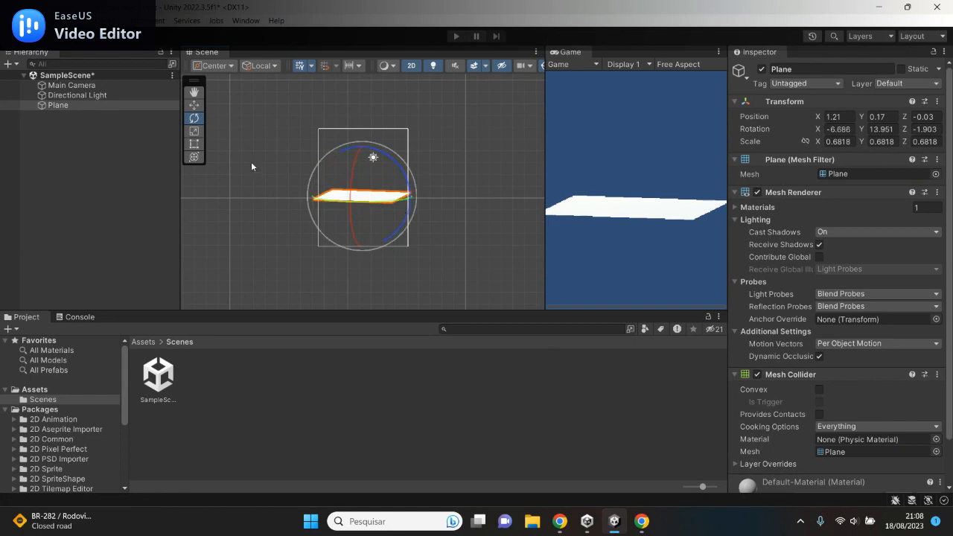
- Scale the plane uniformly to about 0.61, then resize it from one corner to about 0.58 in X and 0.51 in Z
click(195, 132)
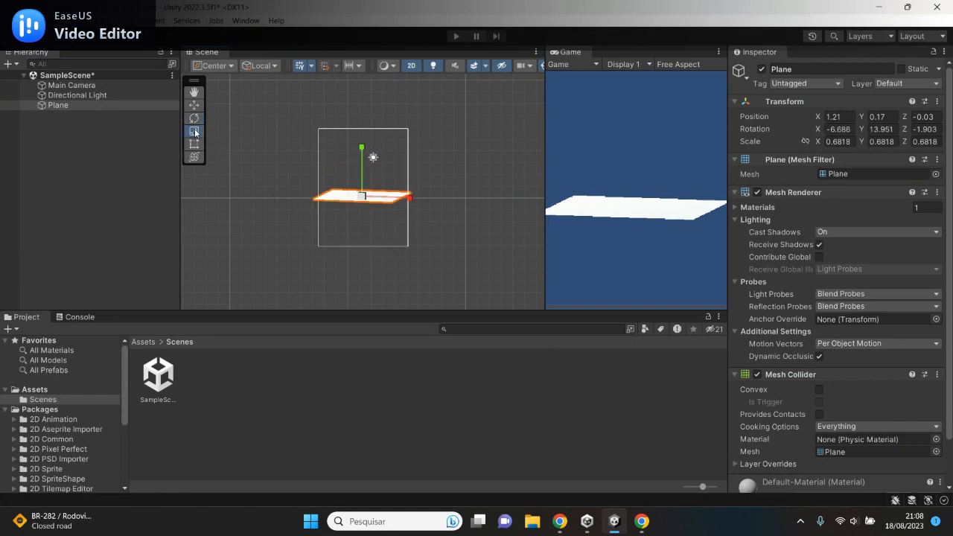
mouse_move(362, 197)
mouse_down()
mouse_move(377, 200)
mouse_move(351, 197)
mouse_move(360, 199)
mouse_up()
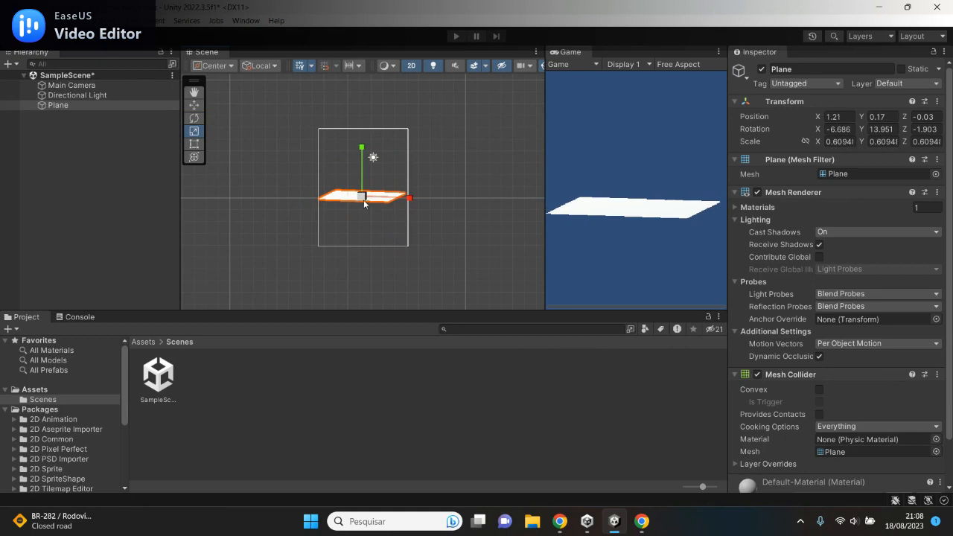
click(195, 145)
mouse_move(318, 200)
mouse_down()
mouse_move(343, 199)
mouse_move(325, 198)
mouse_up()
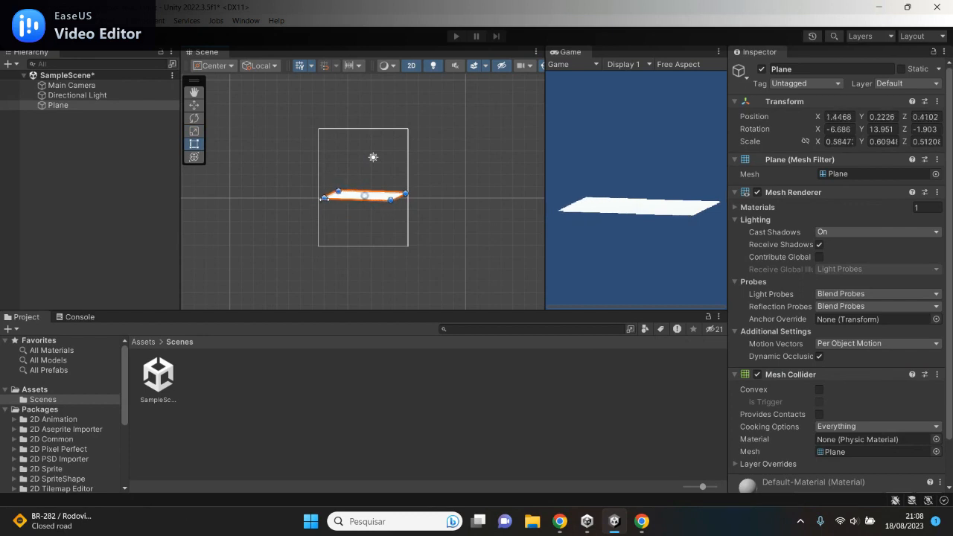
click(195, 157)
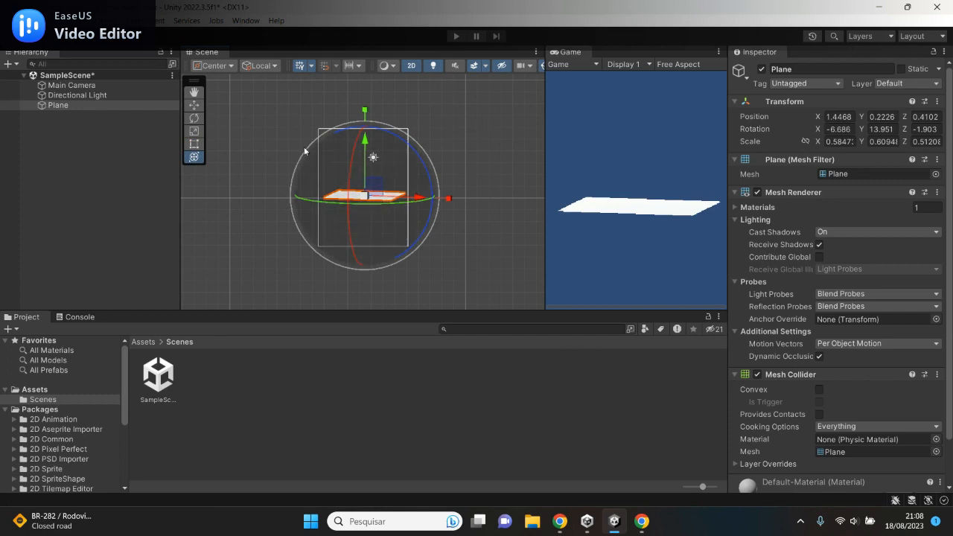
- Add a 3D cube scaled to about 0.94 and place it above the plane at about X 1.05, Y 2.01
click(87, 145)
right_click(87, 145)
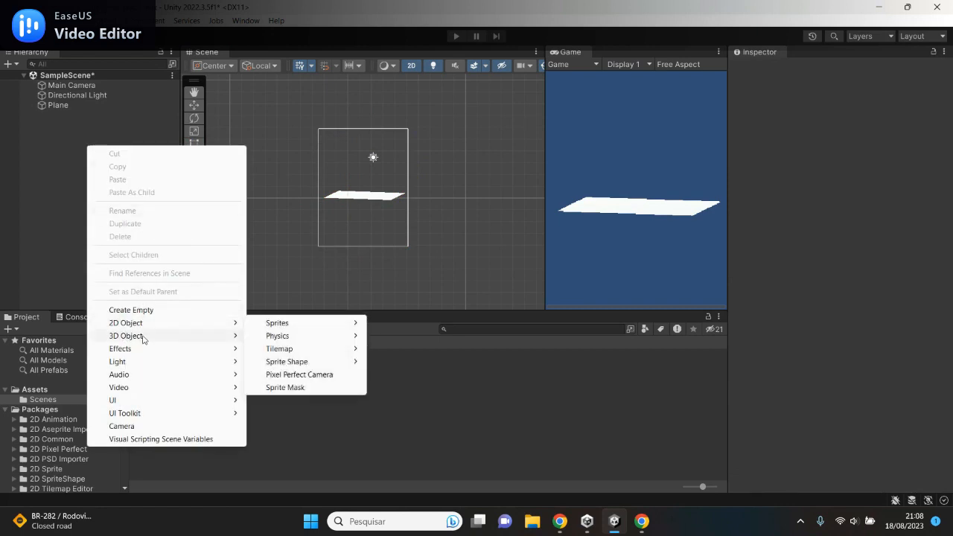
mouse_move(144, 339)
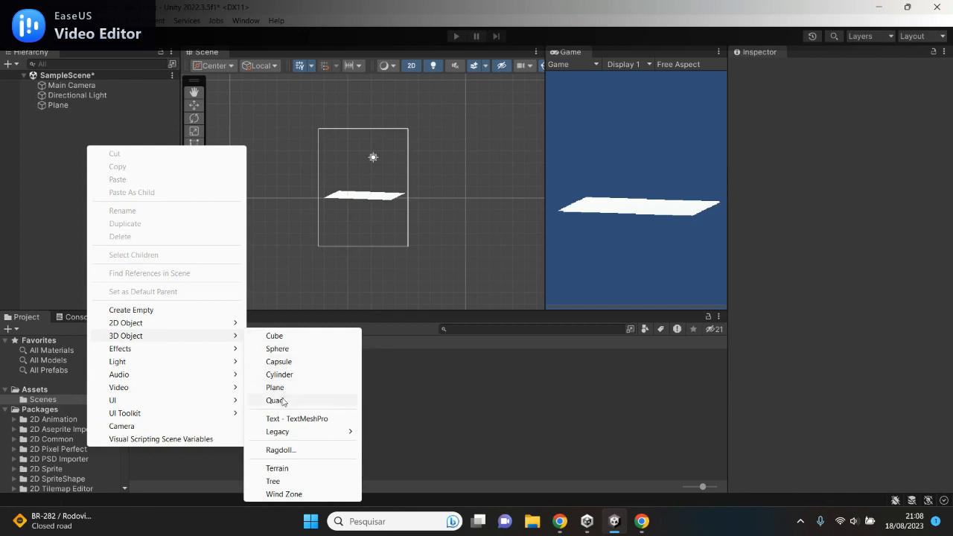
click(291, 339)
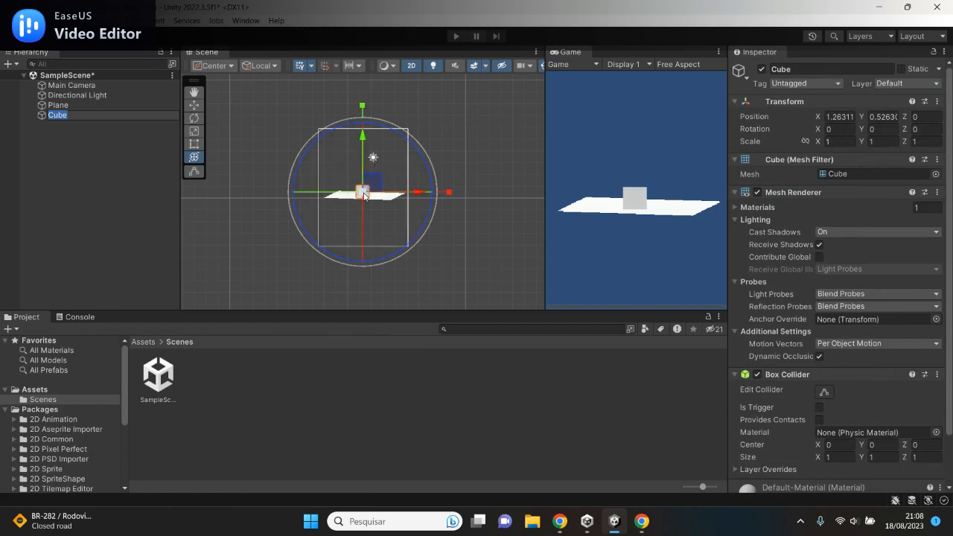
key(Return)
drag(364, 195, 305, 173)
key(q)
mouse_move(365, 186)
mouse_down()
mouse_move(348, 168)
mouse_move(348, 180)
mouse_move(348, 167)
mouse_move(349, 175)
mouse_move(370, 169)
mouse_move(346, 160)
mouse_move(369, 162)
mouse_move(337, 163)
mouse_move(353, 173)
mouse_up()
click(194, 105)
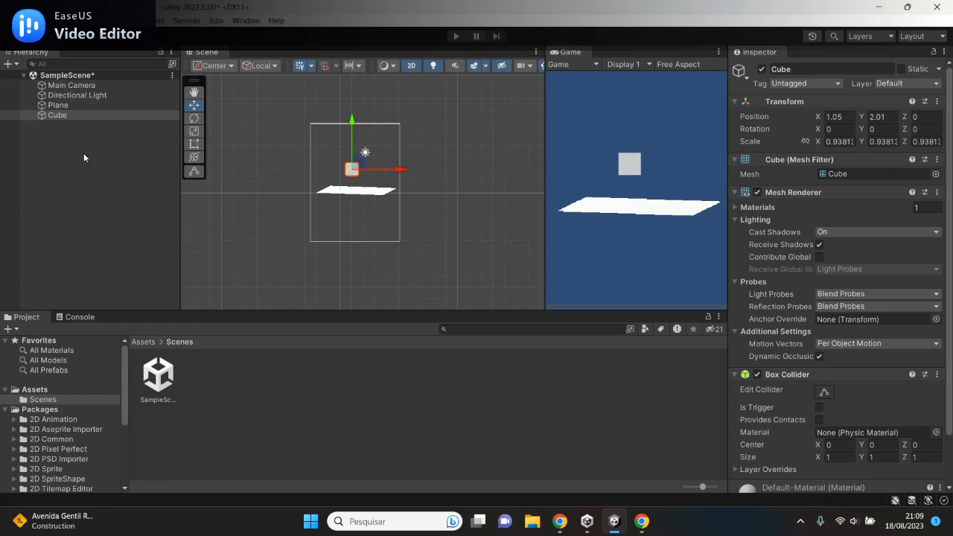
- Add a 3D sphere and place it above the plane beside the cube at about X 2.84, Y 2.06
right_click(71, 137)
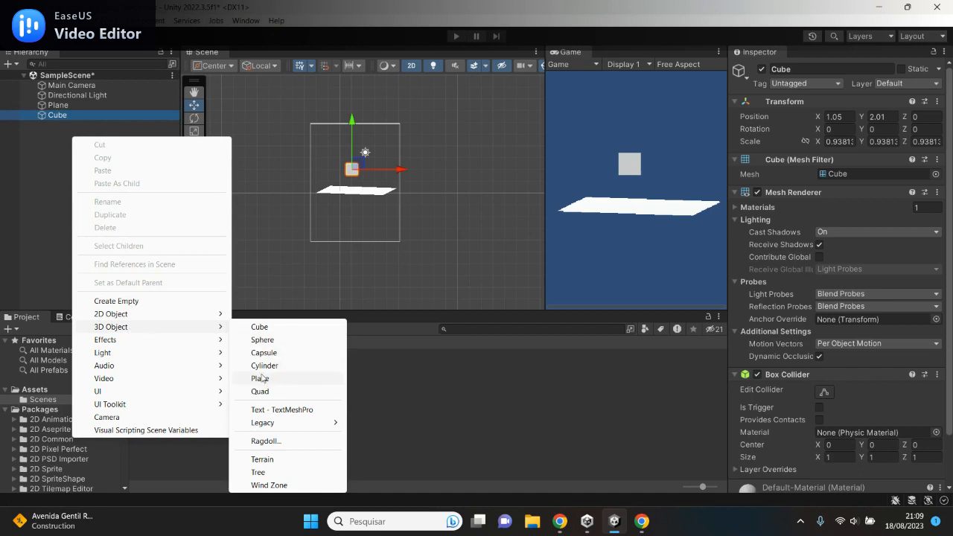
click(262, 340)
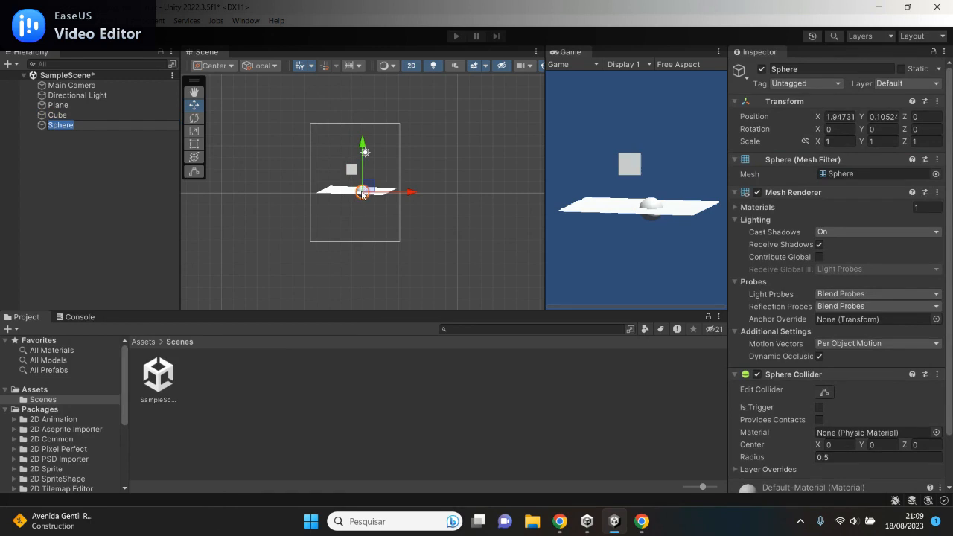
drag(362, 194, 377, 171)
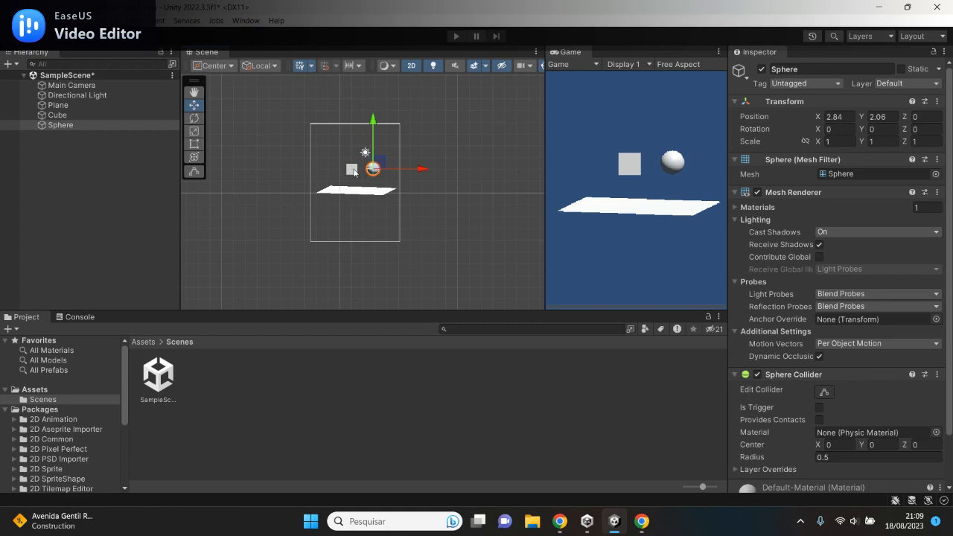
click(449, 146)
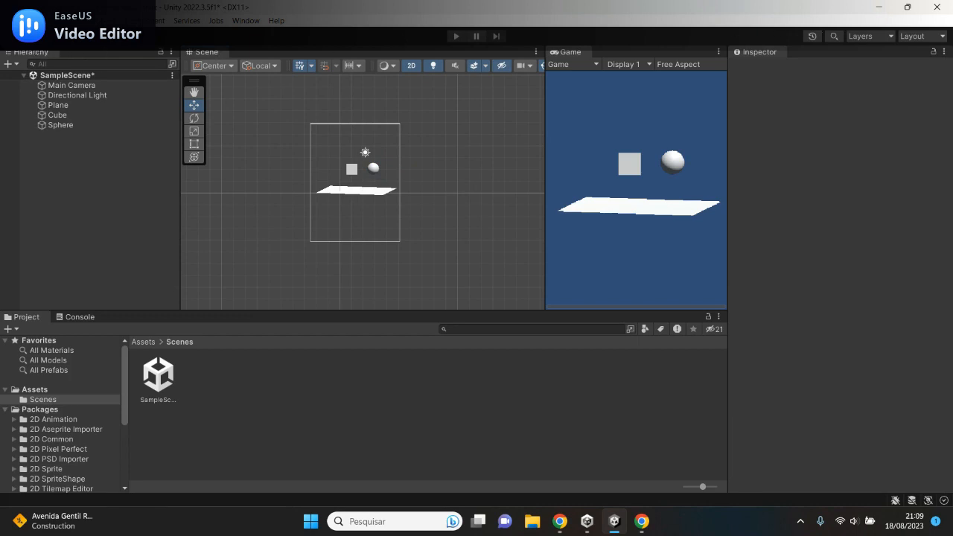
click(26, 36)
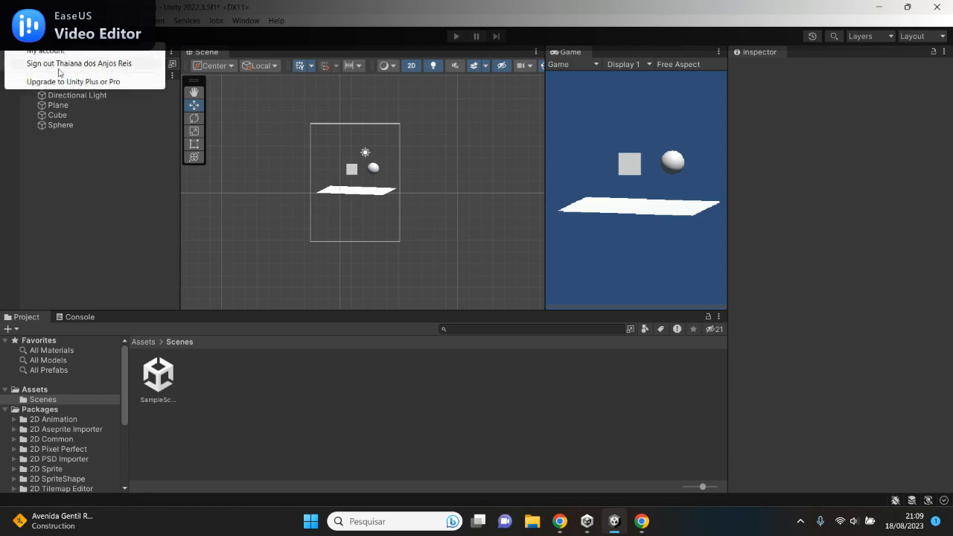
click(59, 35)
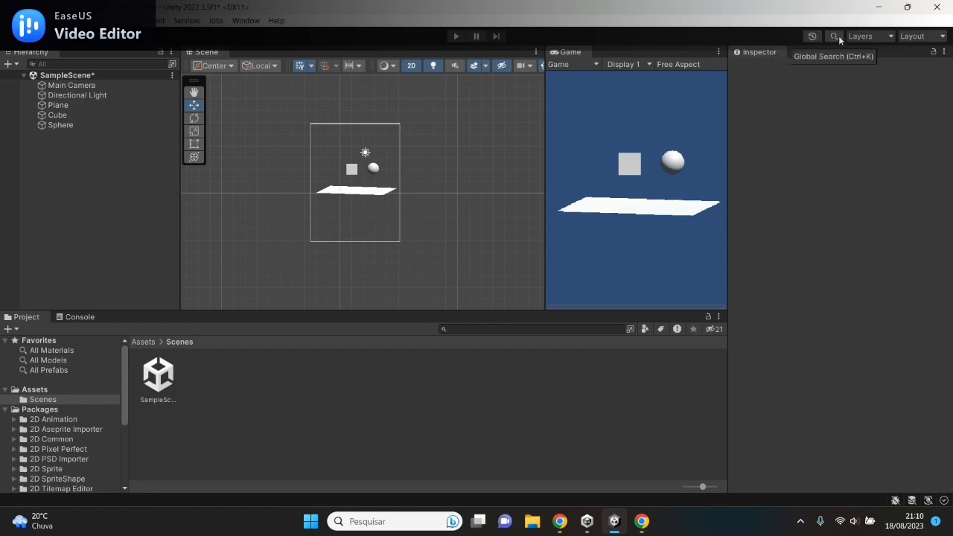
click(891, 39)
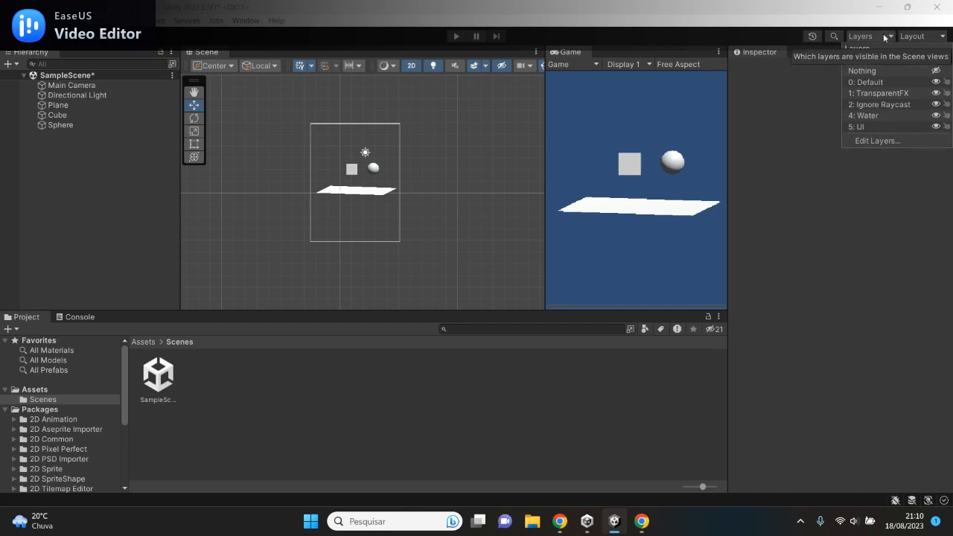
click(930, 37)
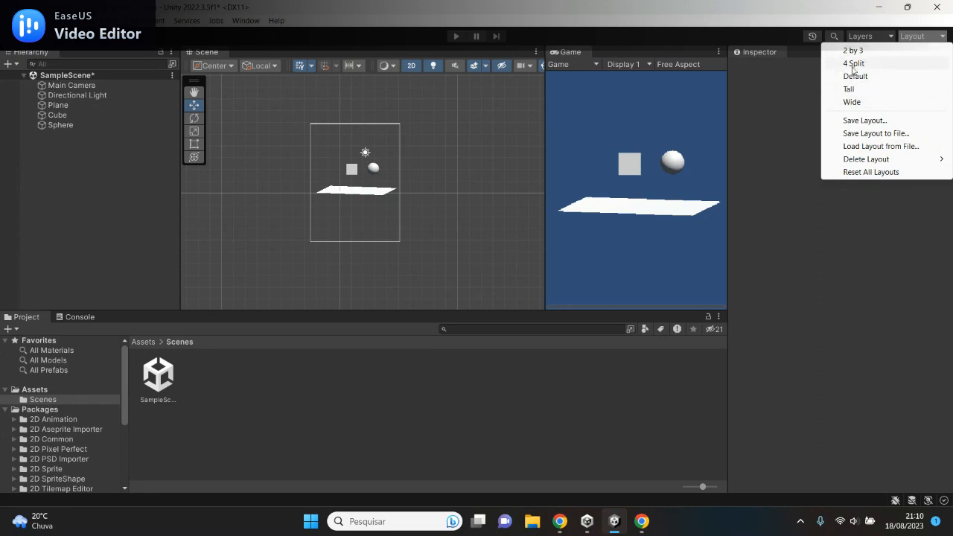
click(781, 99)
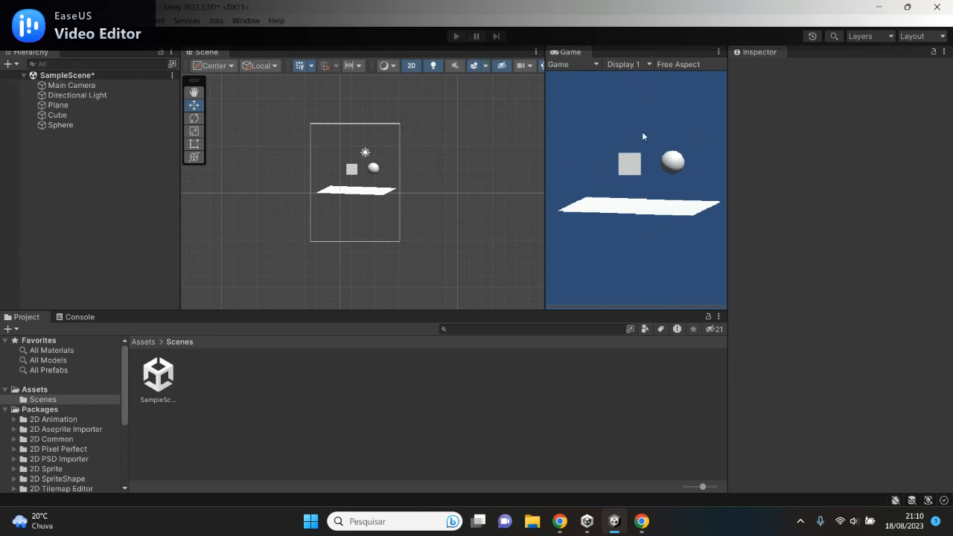
- Run the scene in Play mode, stop it, and select the cube
click(456, 36)
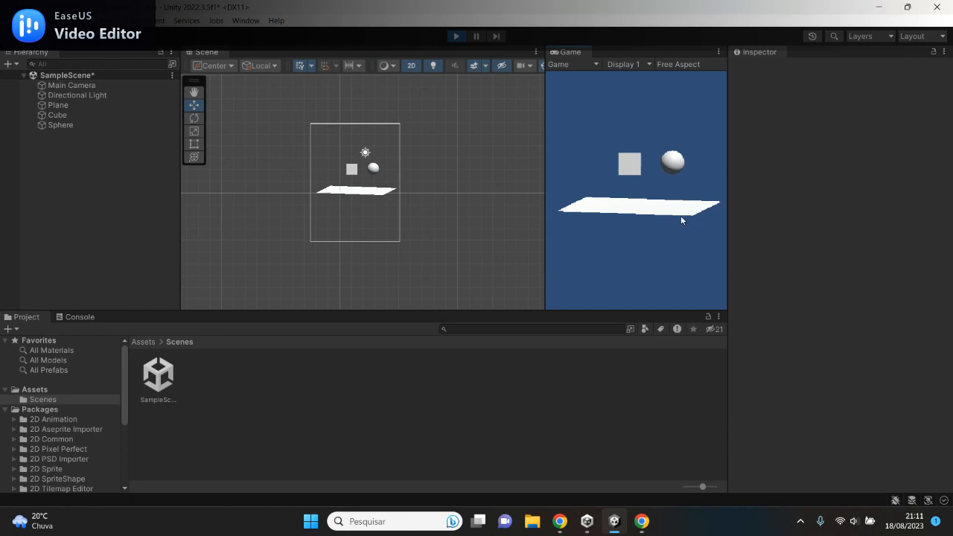
click(457, 38)
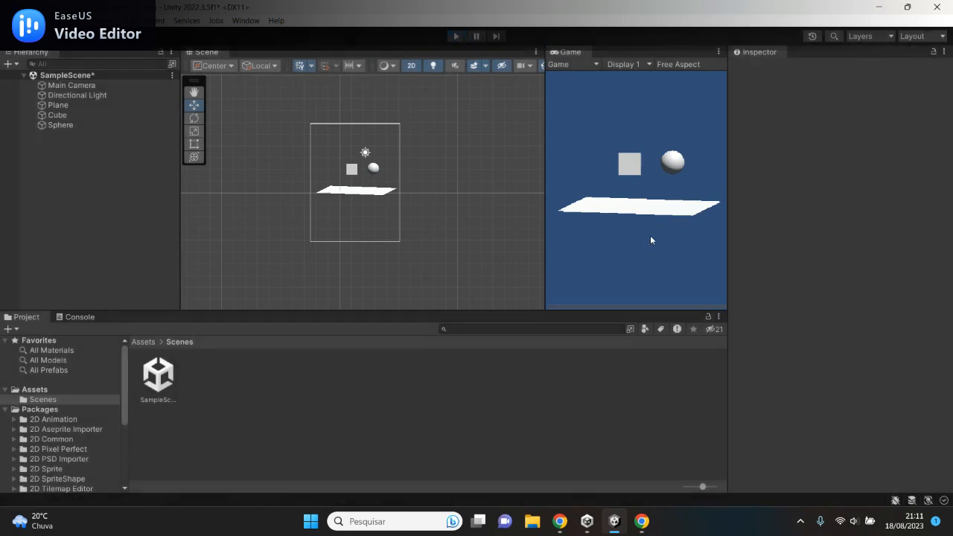
click(353, 172)
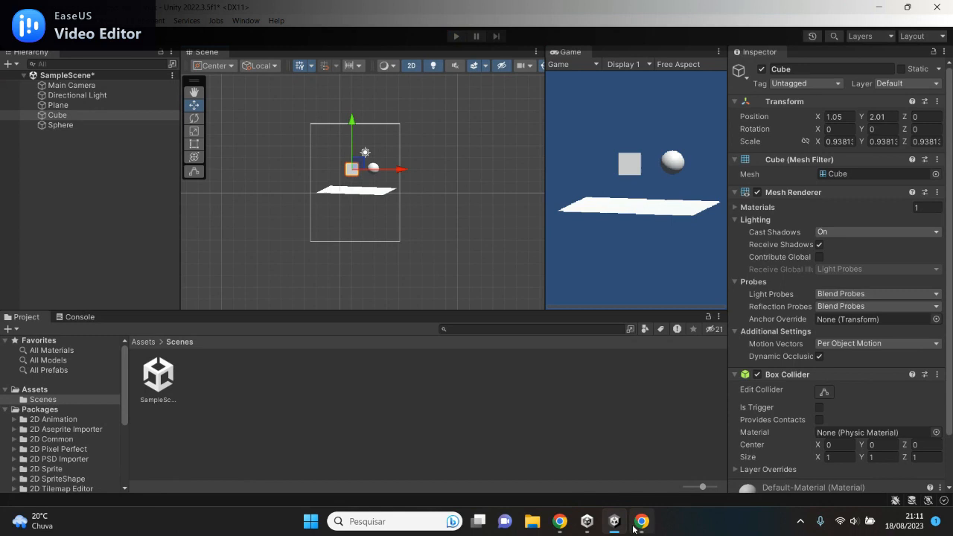
- Switch to the Unity slide deck in Chrome and present the slide on Scene View navigation shortcuts
mouse_move(568, 525)
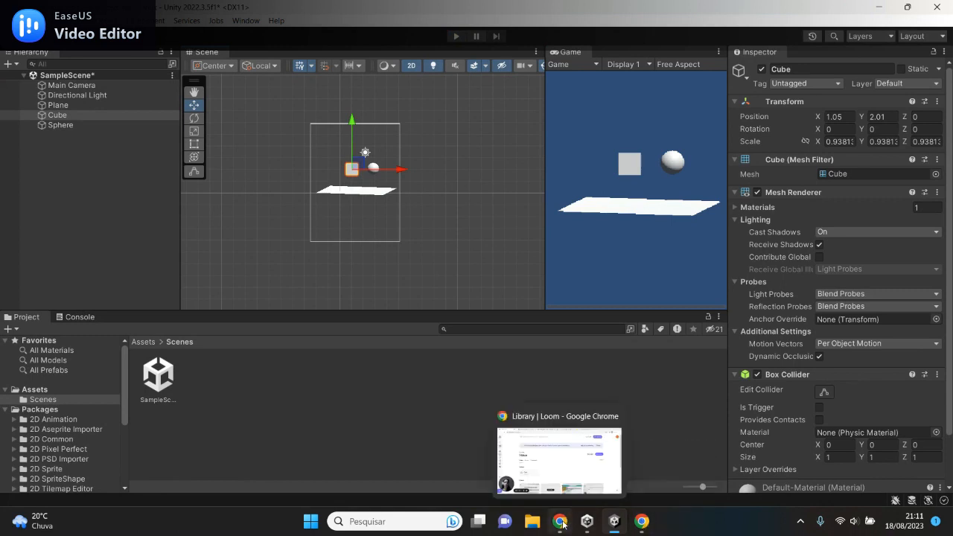
click(560, 460)
click(665, 11)
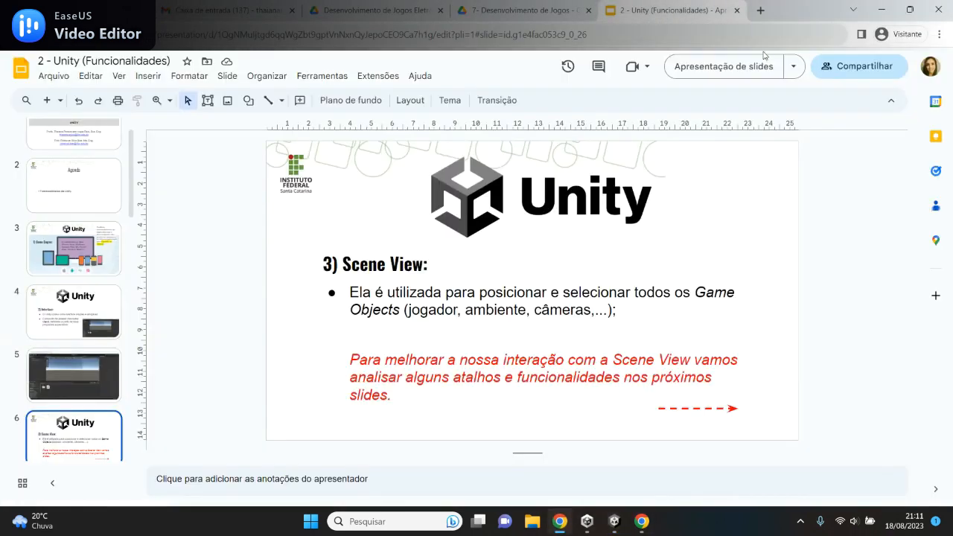
click(726, 64)
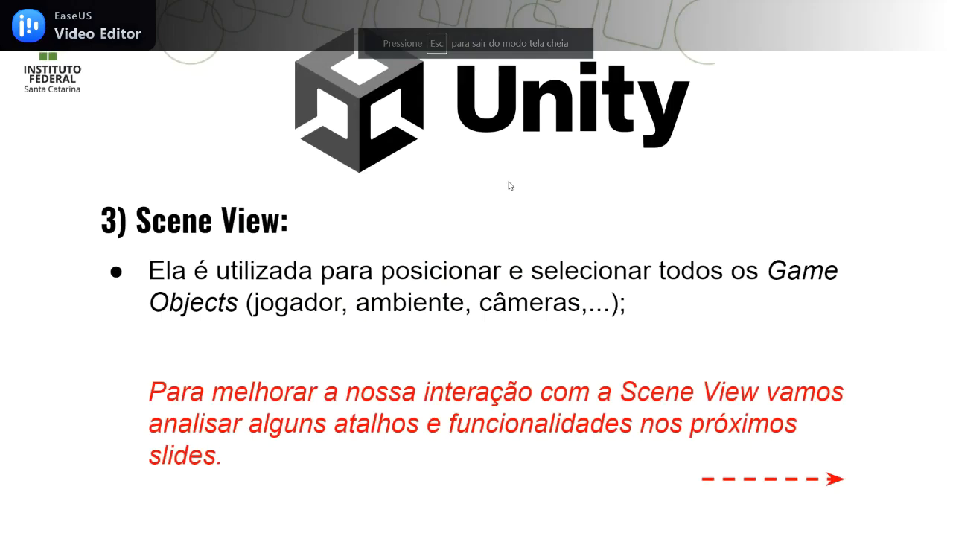
key(Right)
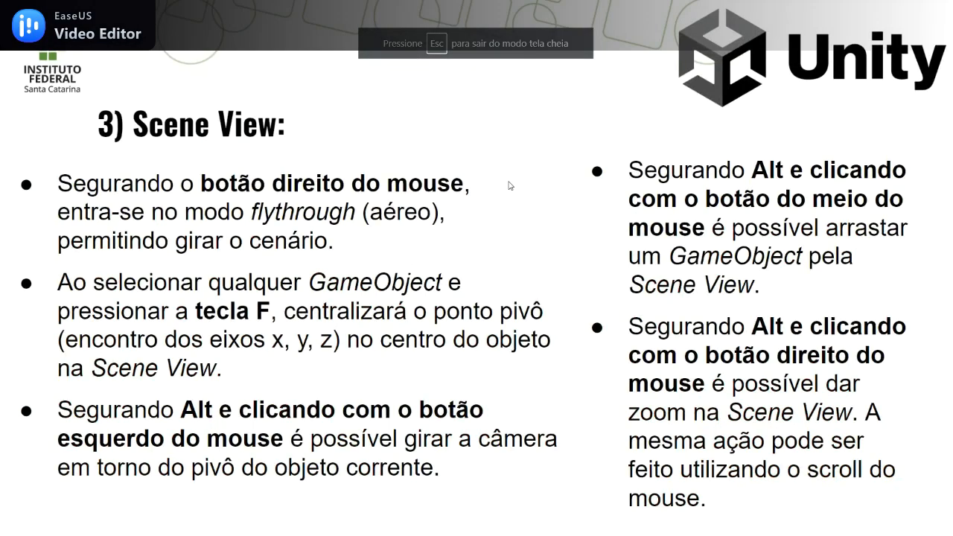
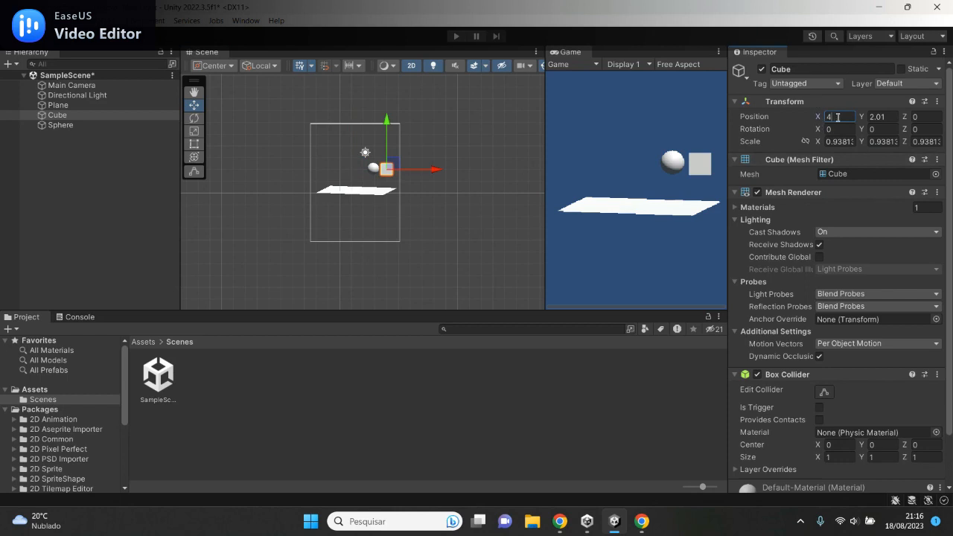
- Set the cube's X position to 1 and test the scene in Play mode
text(1)
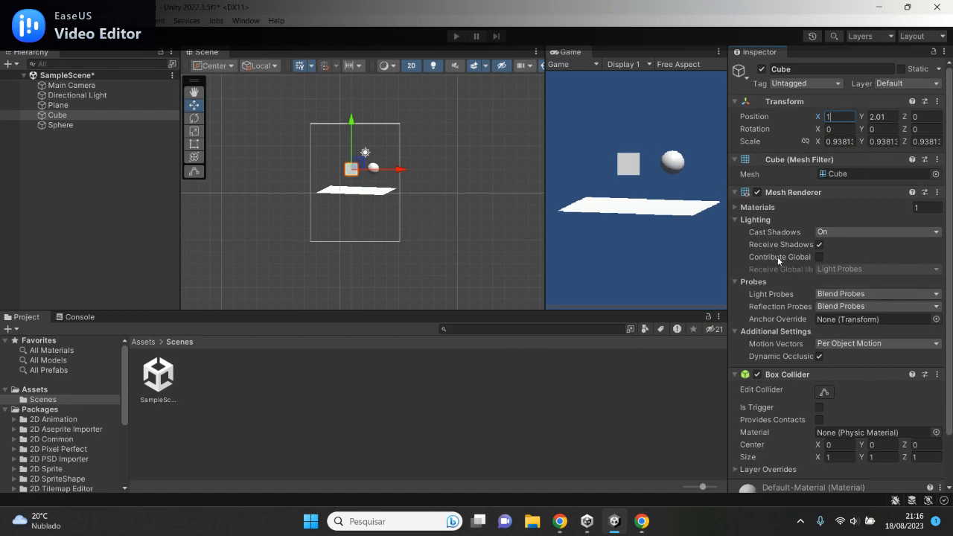
click(737, 208)
click(737, 208)
scroll(853, 261, down, 2)
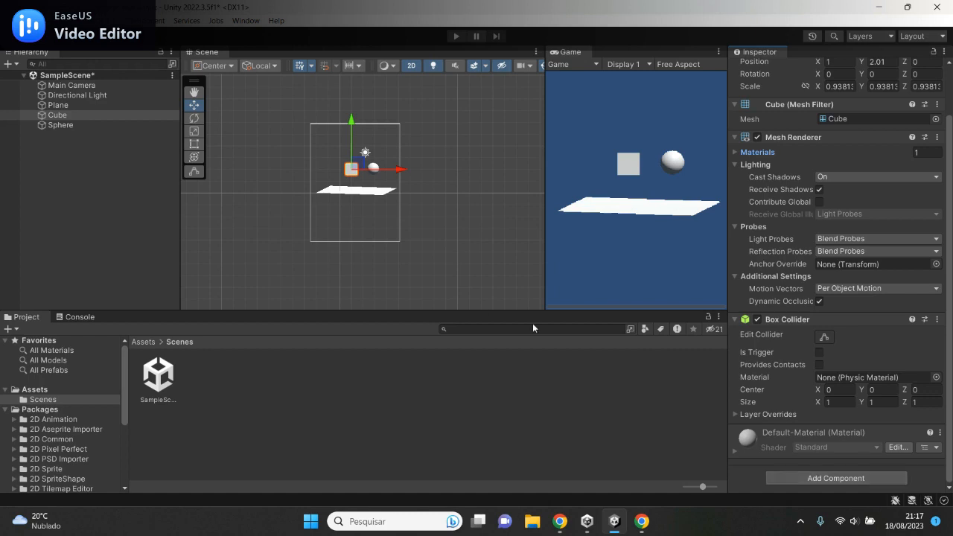
click(454, 39)
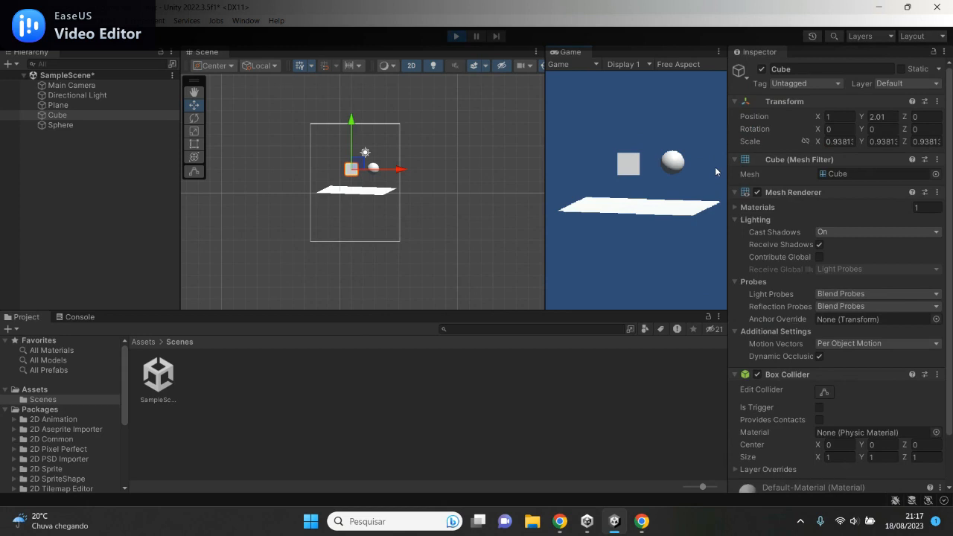
click(457, 36)
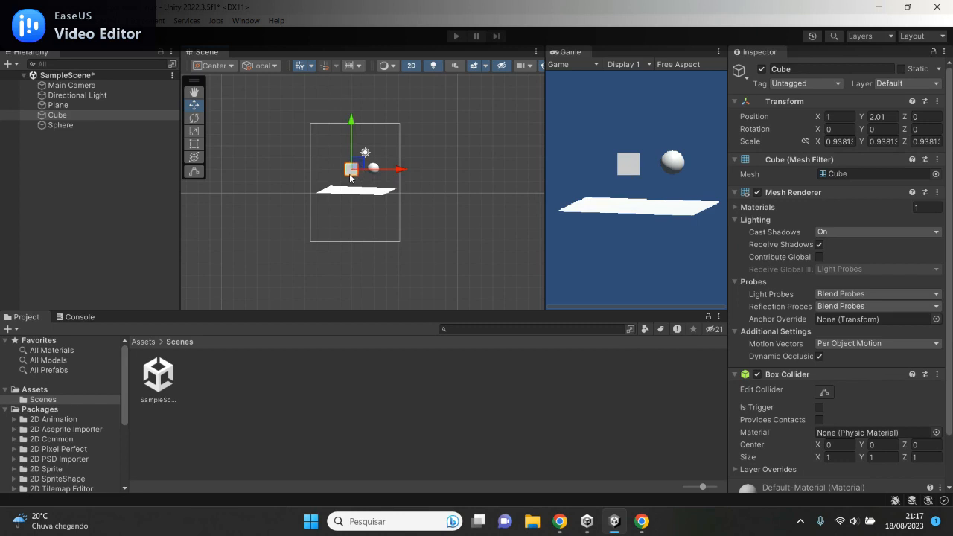
- Add a Physics Rigidbody component to the cube and run the scene briefly to test its fall
scroll(844, 329, down, 3)
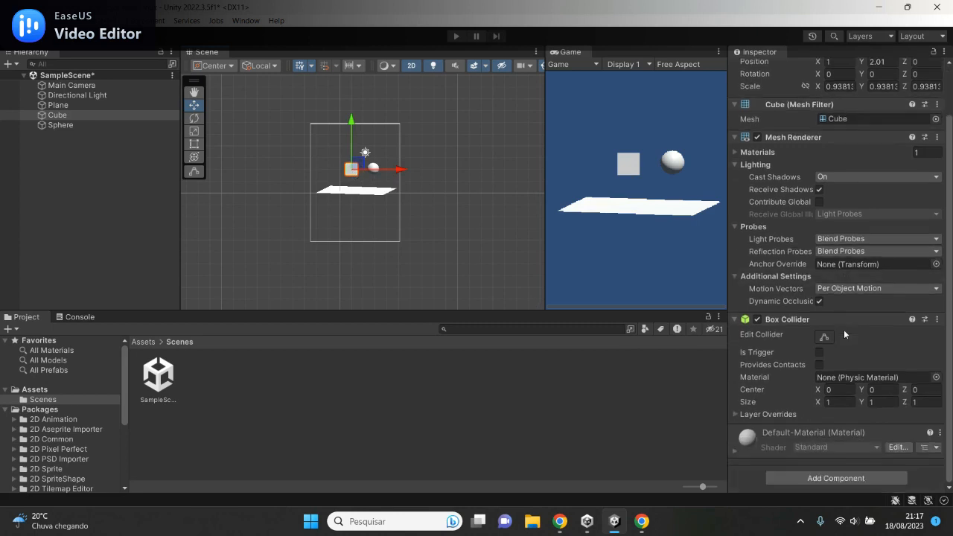
click(845, 479)
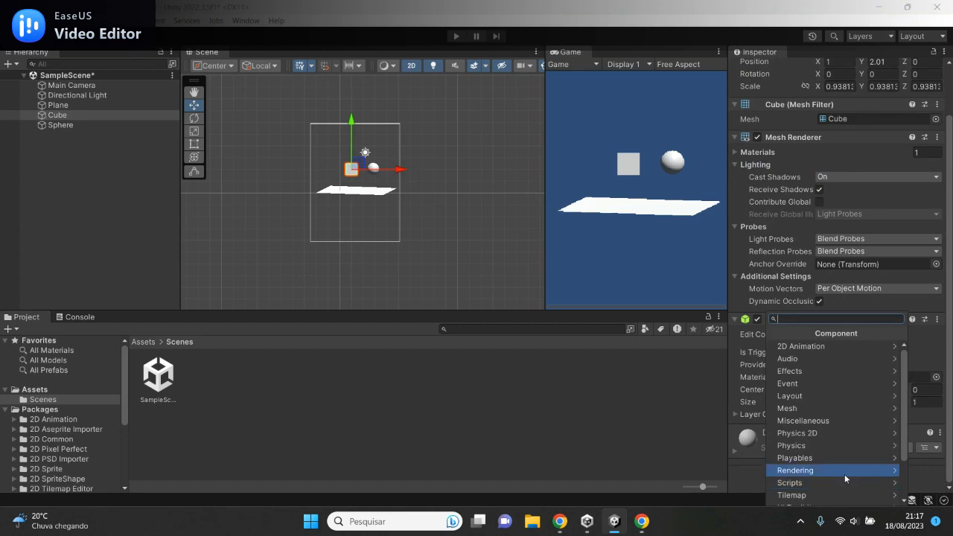
click(897, 447)
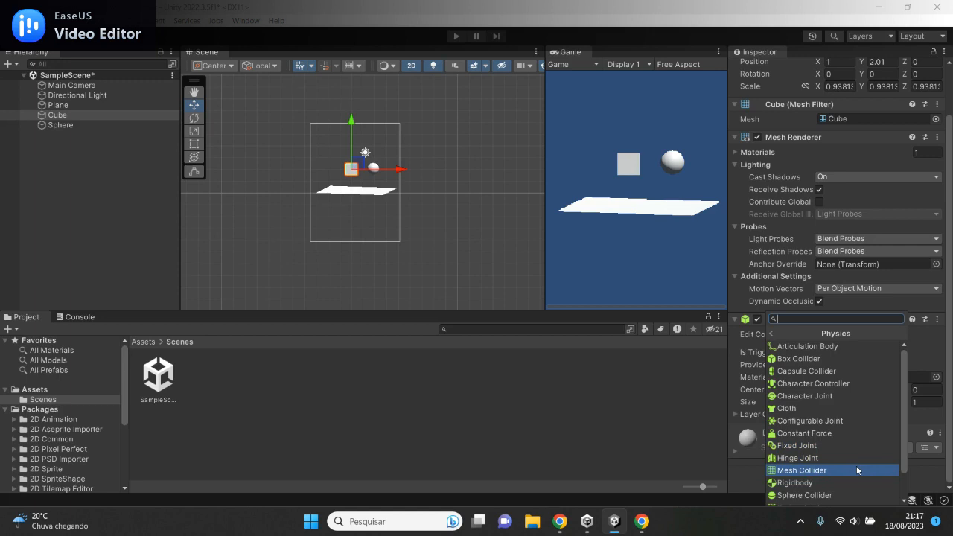
scroll(857, 465, down, 2)
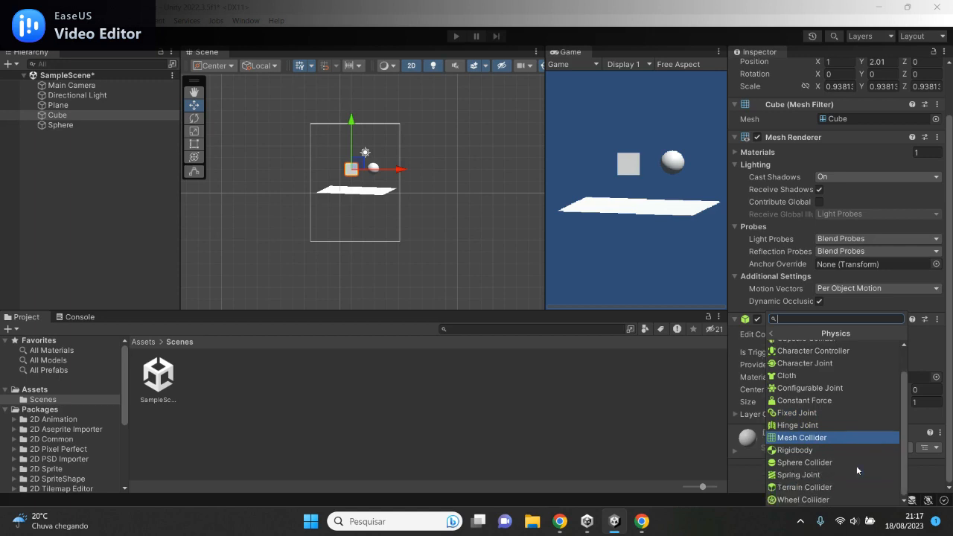
click(817, 452)
scroll(837, 448, down, 3)
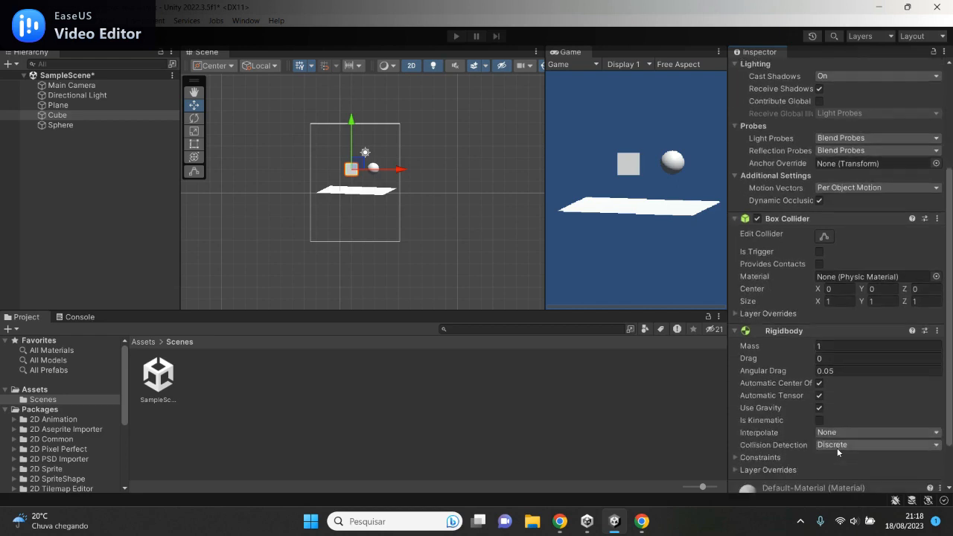
scroll(837, 448, down, 2)
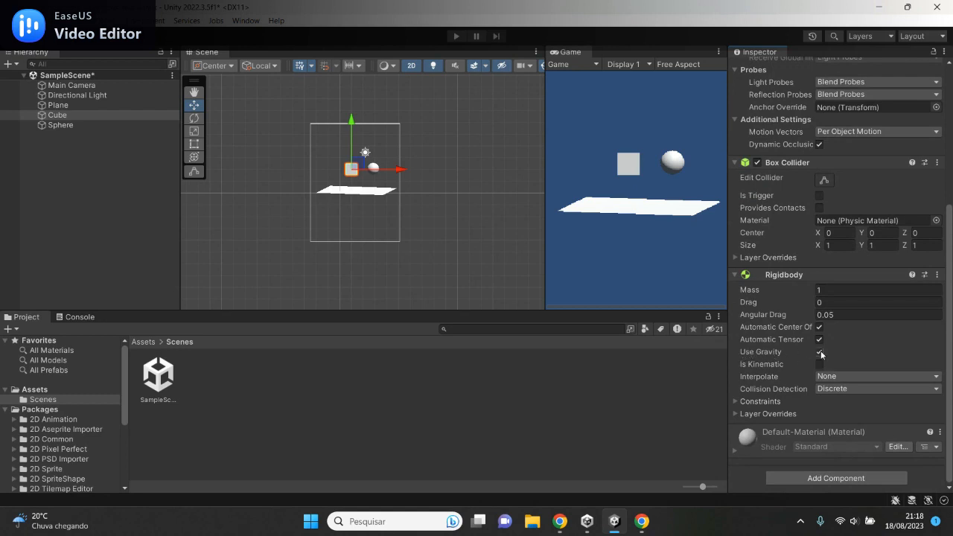
click(456, 36)
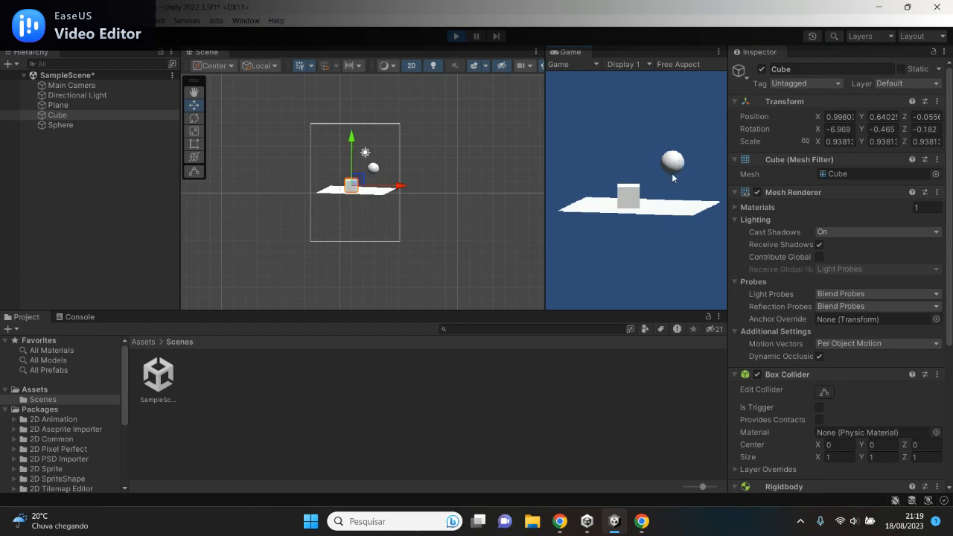
click(459, 39)
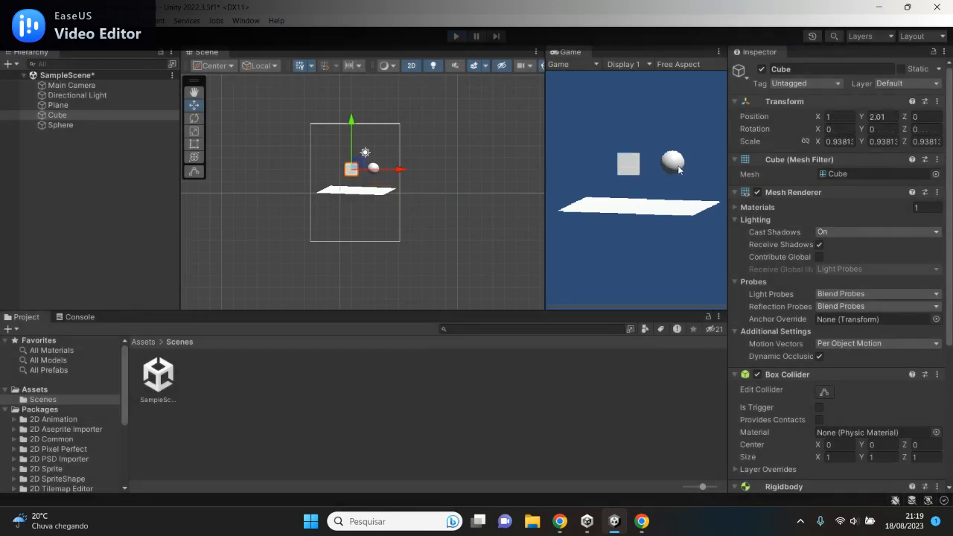
- Add a Physics Rigidbody component to the sphere and test both falling objects in Play mode
click(375, 168)
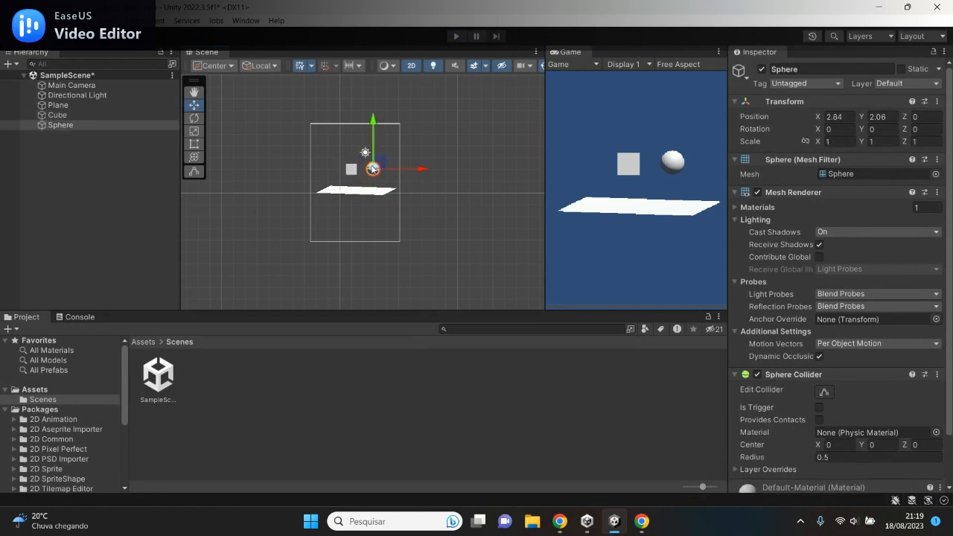
scroll(868, 389, down, 2)
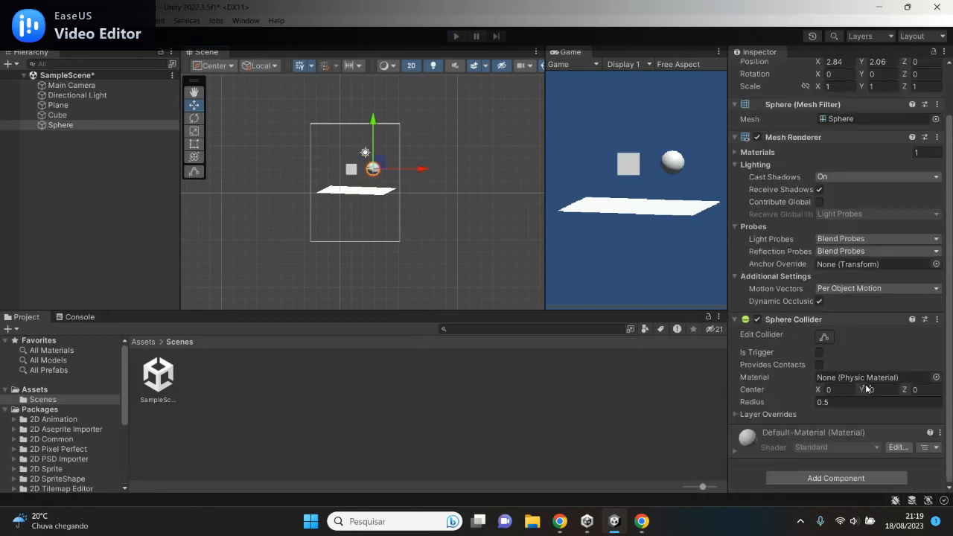
click(817, 478)
click(858, 445)
scroll(847, 453, down, 2)
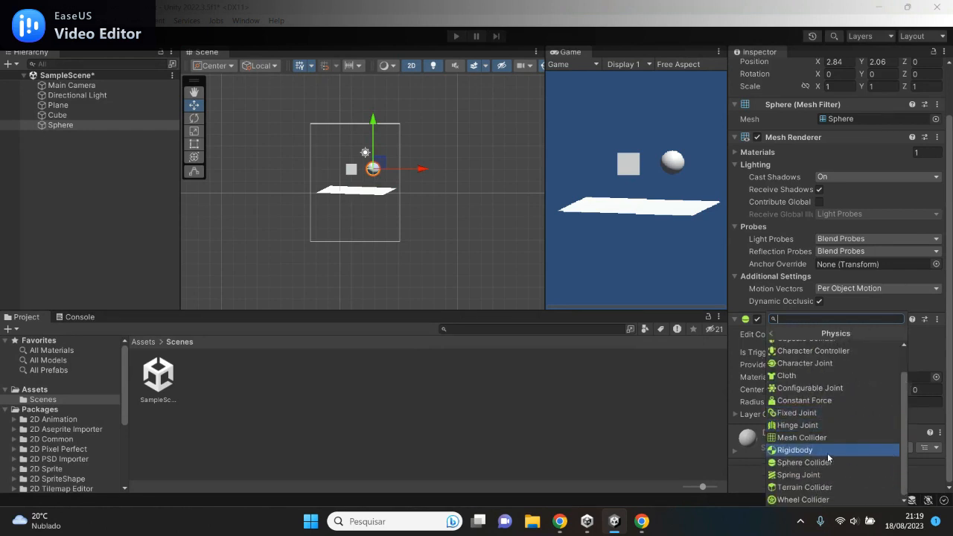
click(823, 452)
scroll(844, 444, down, 3)
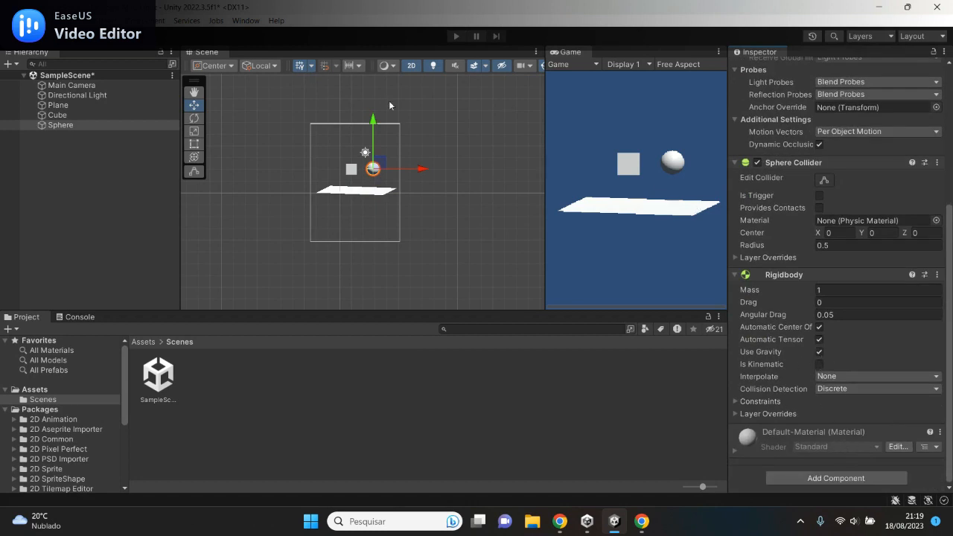
click(458, 36)
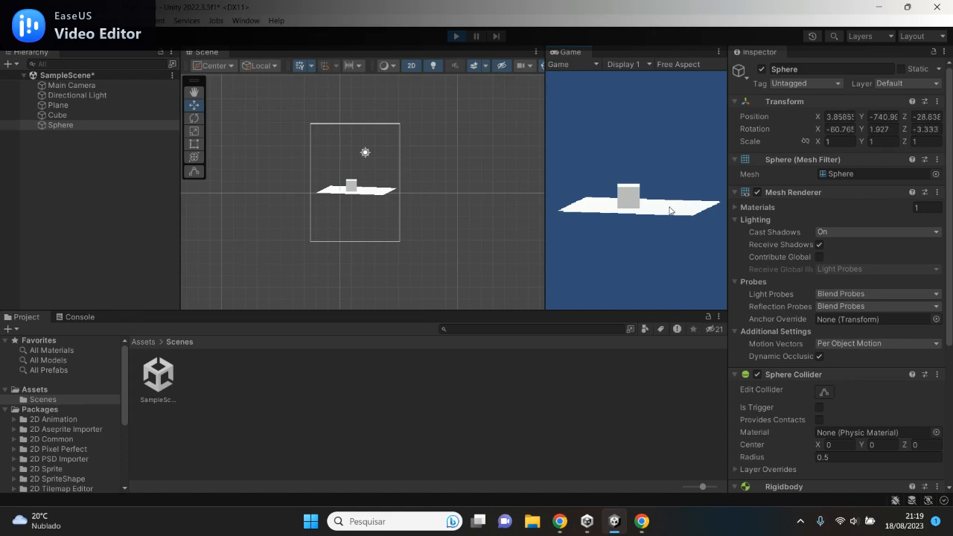
click(457, 36)
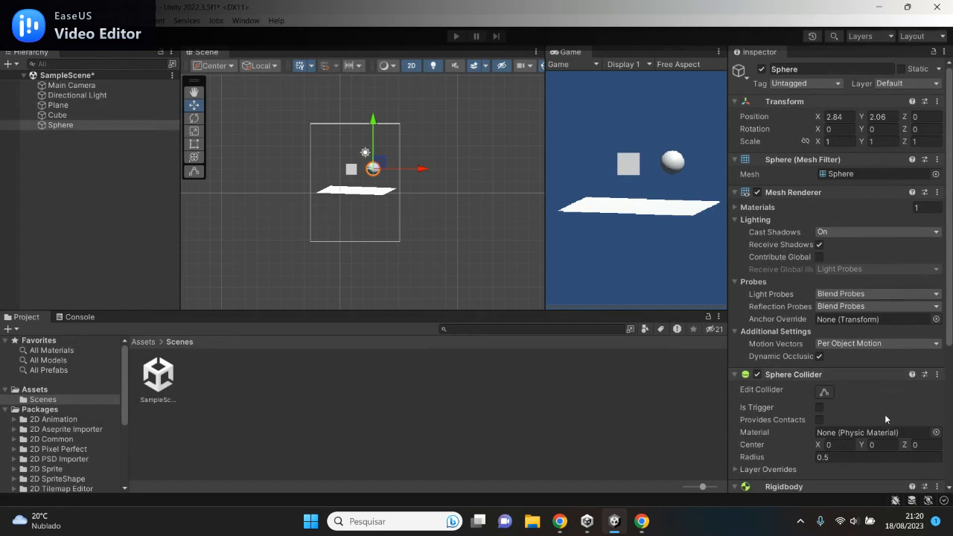
- Freeze the sphere's Rigidbody rotation on the X, Y and Z axes and test the scene in Play mode
scroll(884, 432, down, 6)
scroll(883, 433, up, 5)
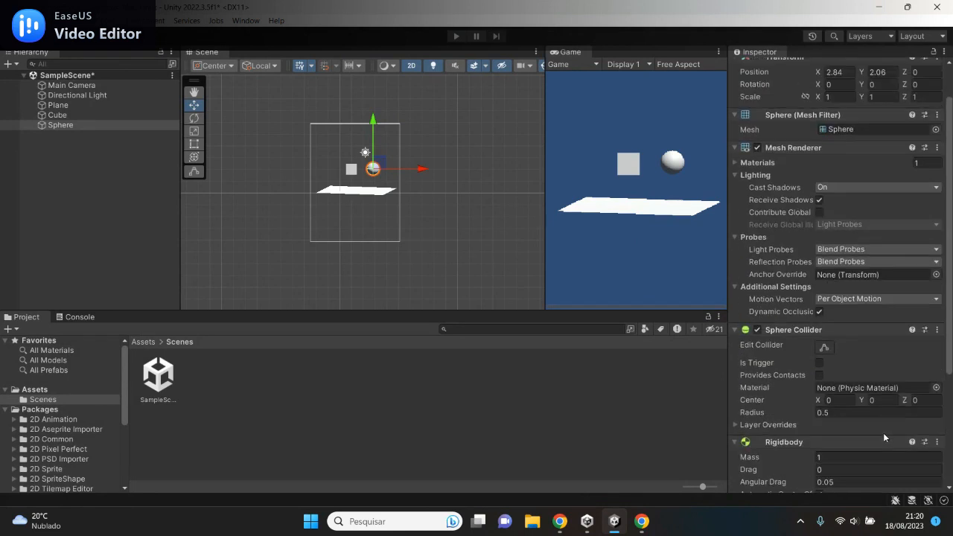
scroll(883, 433, up, 2)
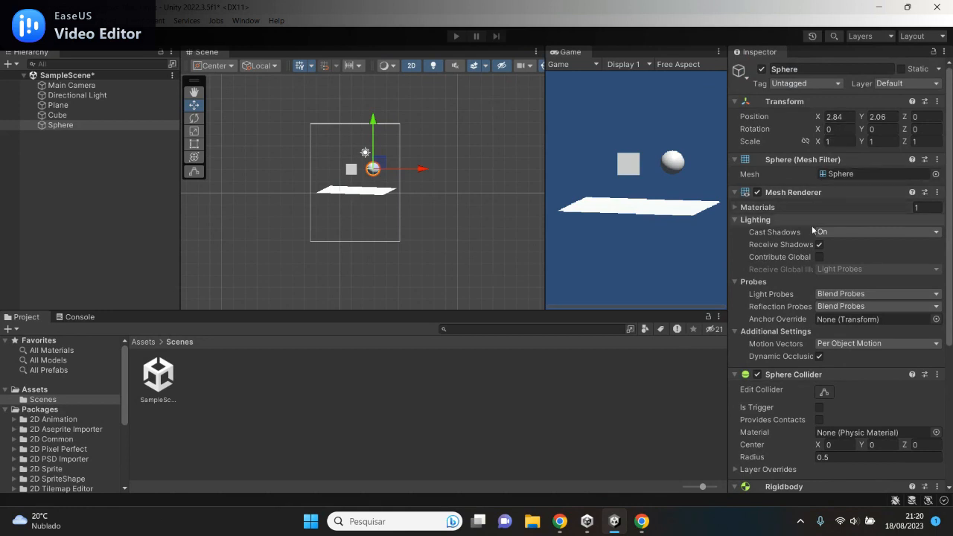
scroll(816, 237, down, 1)
scroll(817, 237, down, 5)
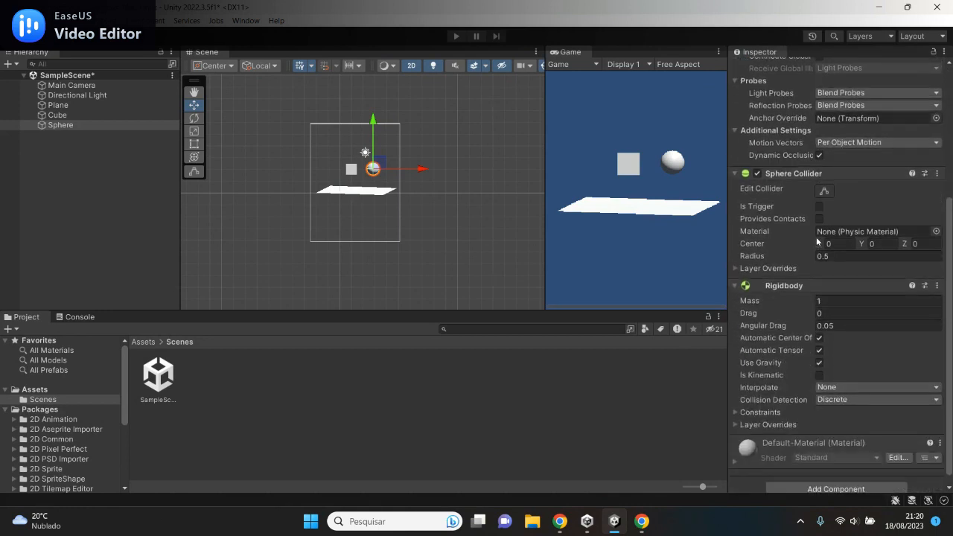
scroll(817, 242, down, 1)
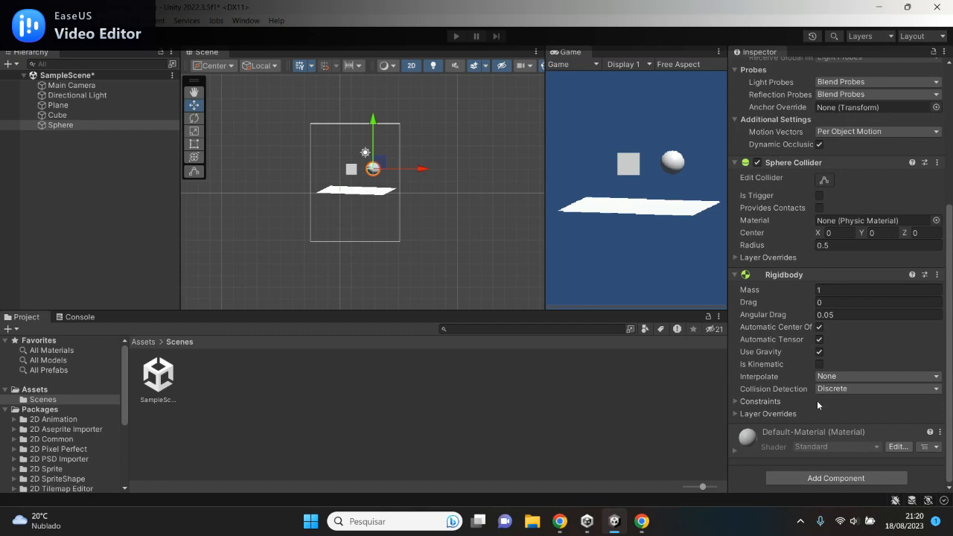
click(736, 402)
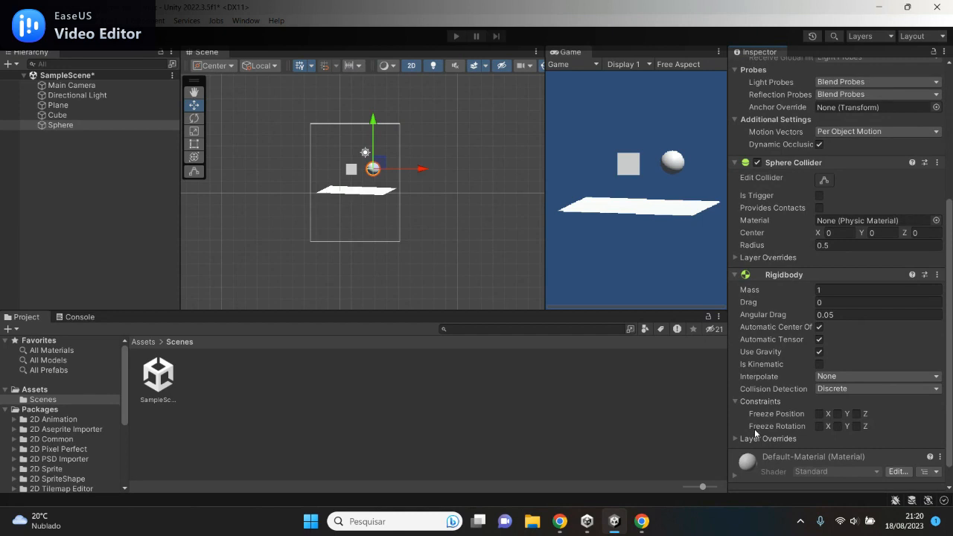
click(838, 426)
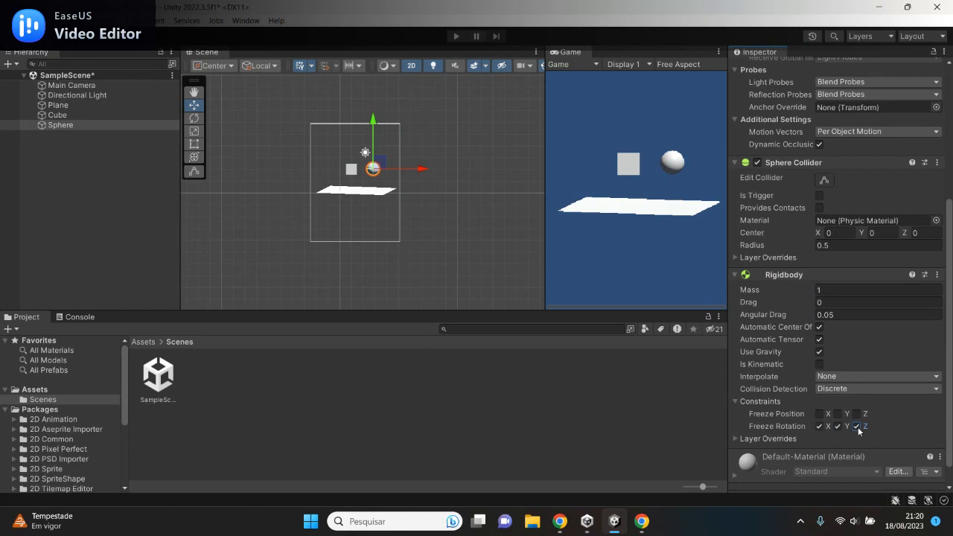
click(457, 35)
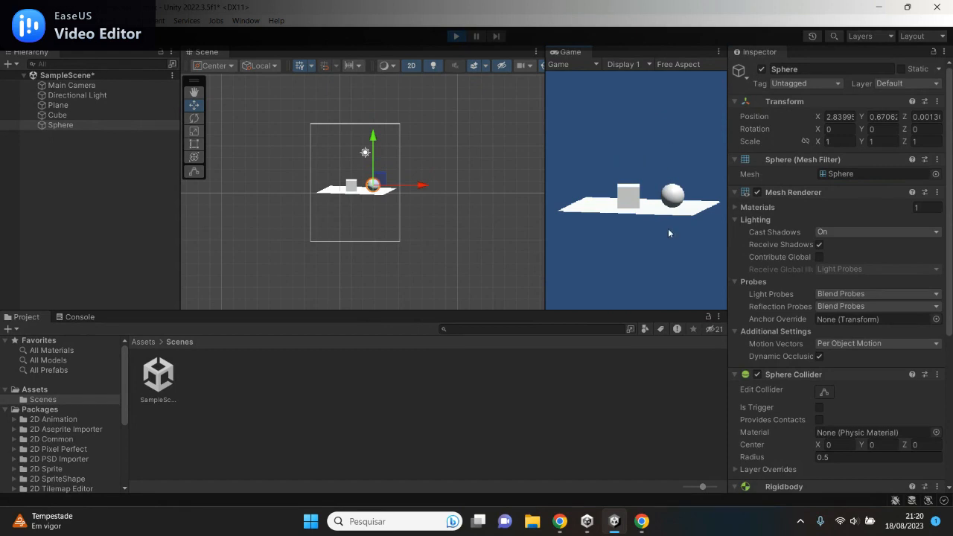
click(458, 37)
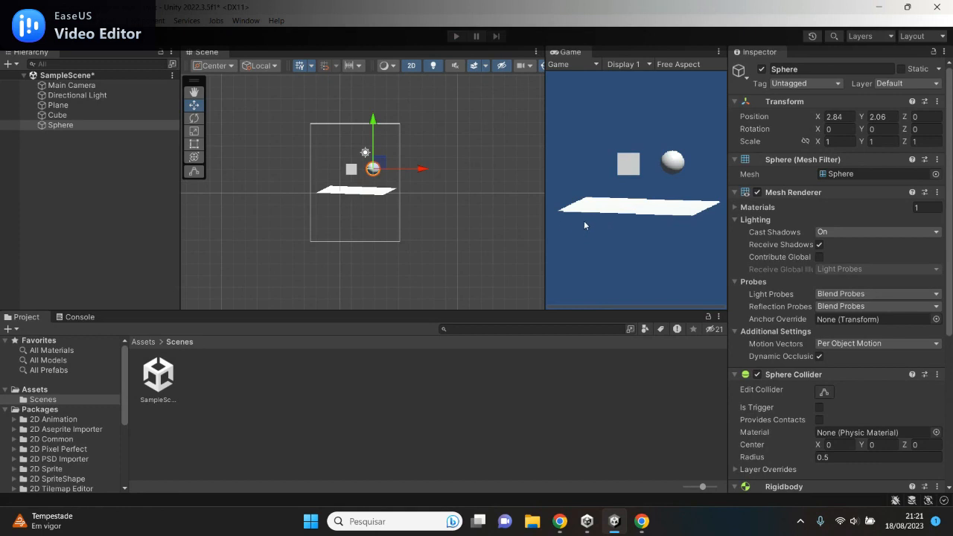
- Create a material named esfera in the Scenes folder
click(328, 134)
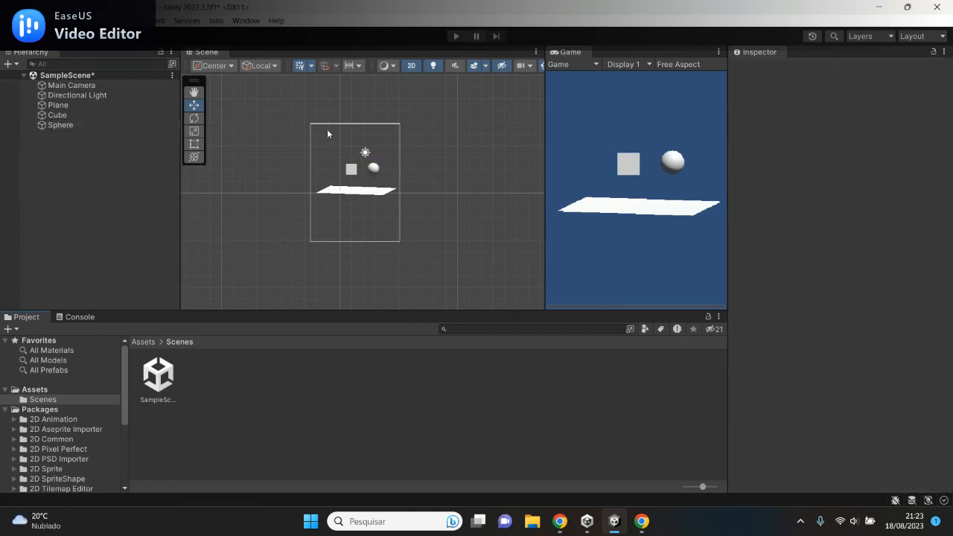
click(372, 168)
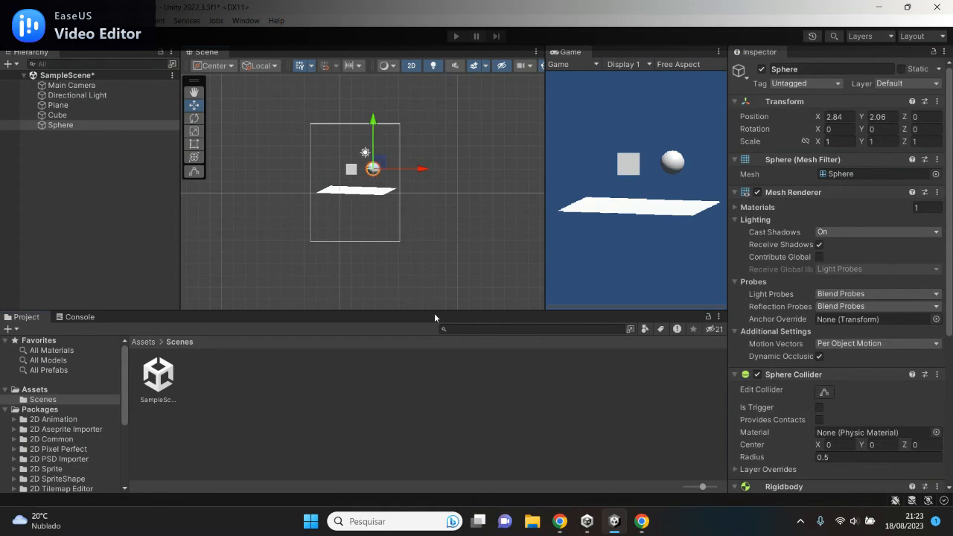
right_click(235, 401)
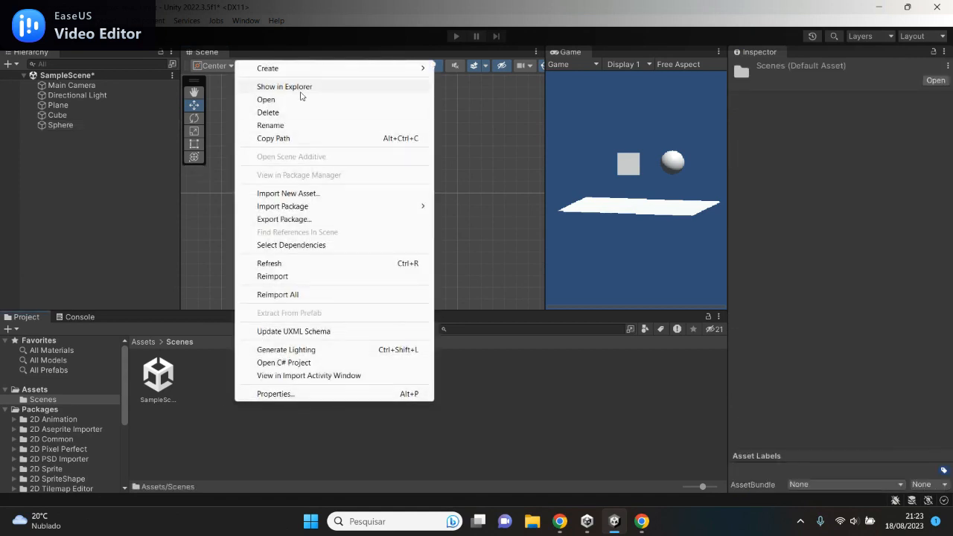
mouse_move(309, 72)
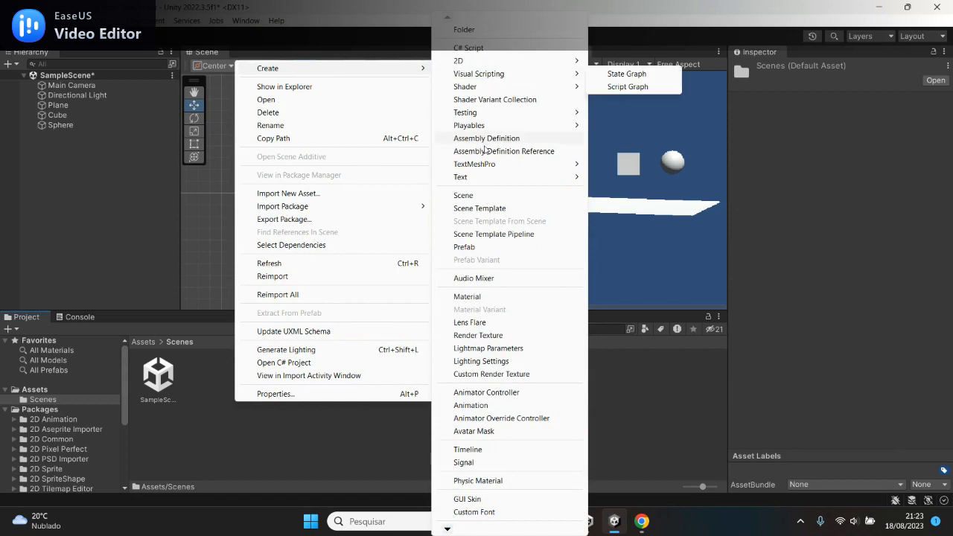
click(472, 297)
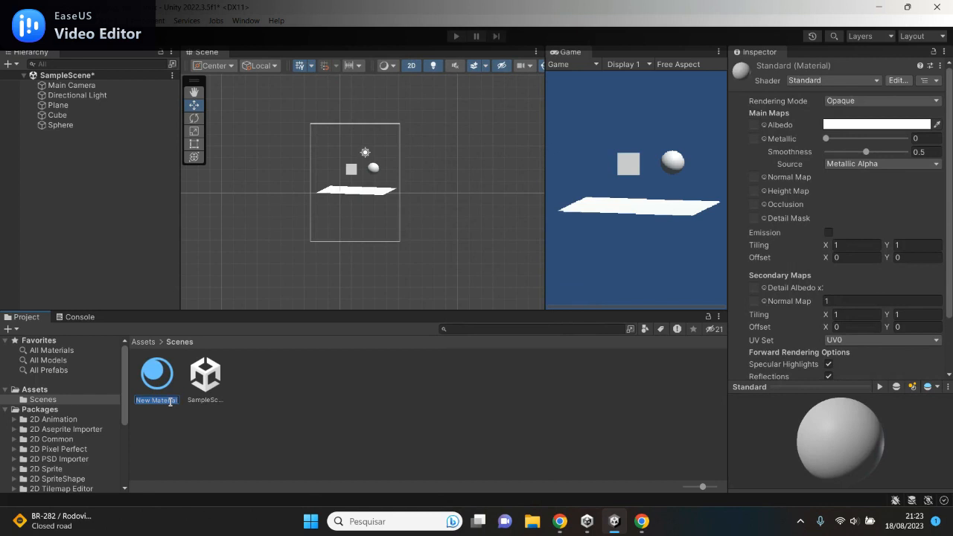
text(esfera)
key(Return)
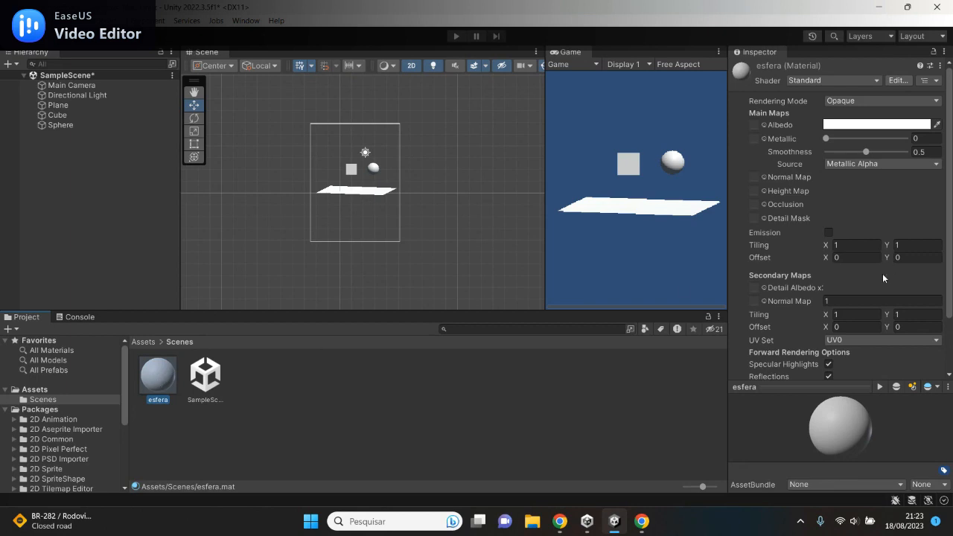
- Set the esfera material's albedo colour to green, hexadecimal 13C118
click(938, 125)
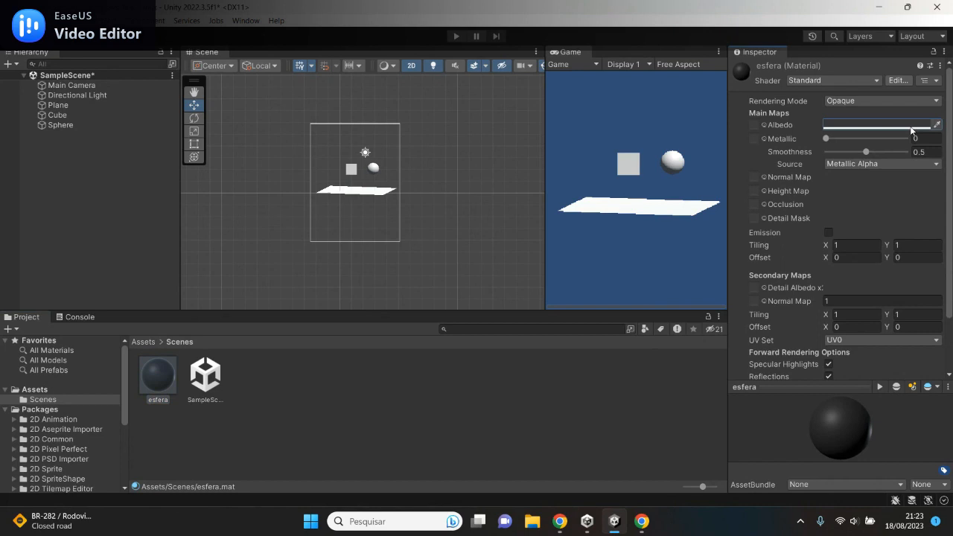
click(917, 128)
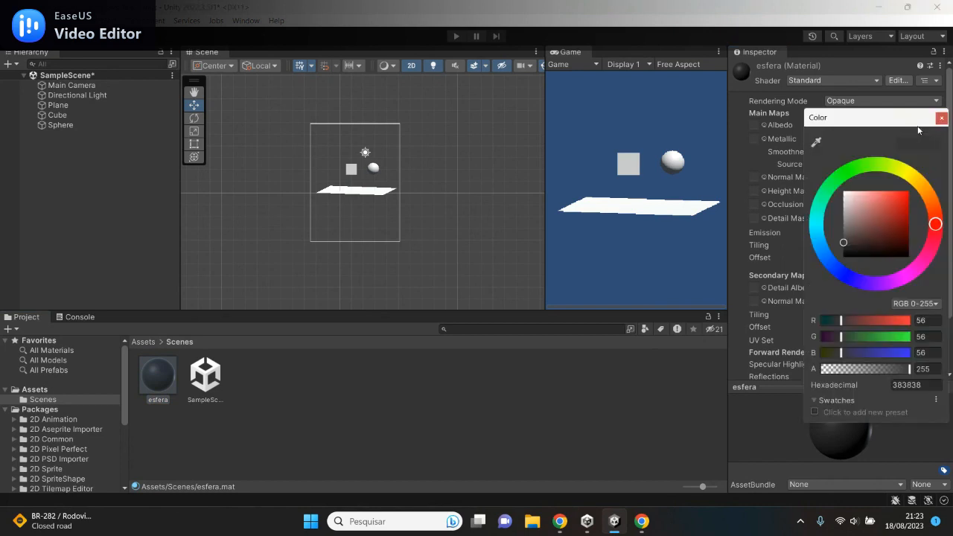
mouse_move(935, 224)
mouse_down()
mouse_move(923, 186)
mouse_move(861, 167)
mouse_move(845, 172)
mouse_up()
click(904, 209)
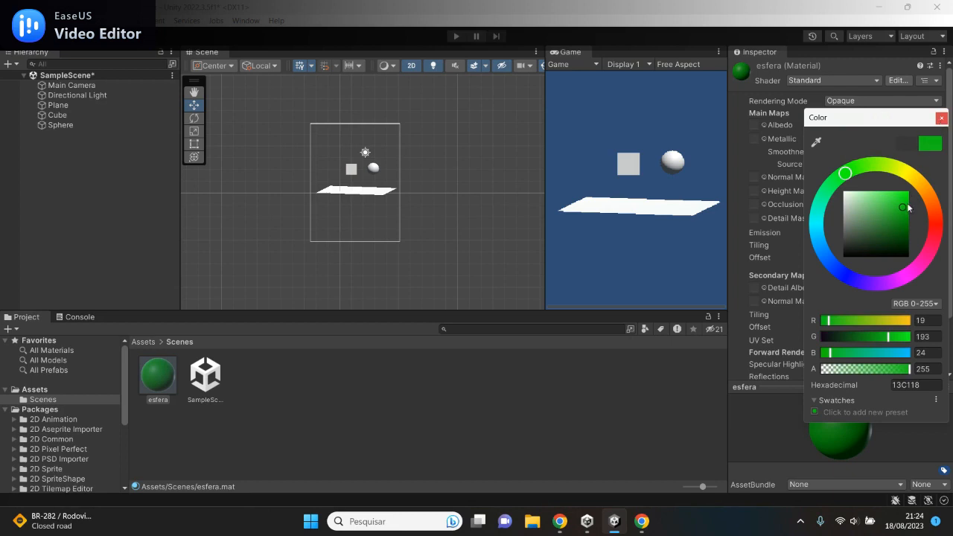
click(941, 118)
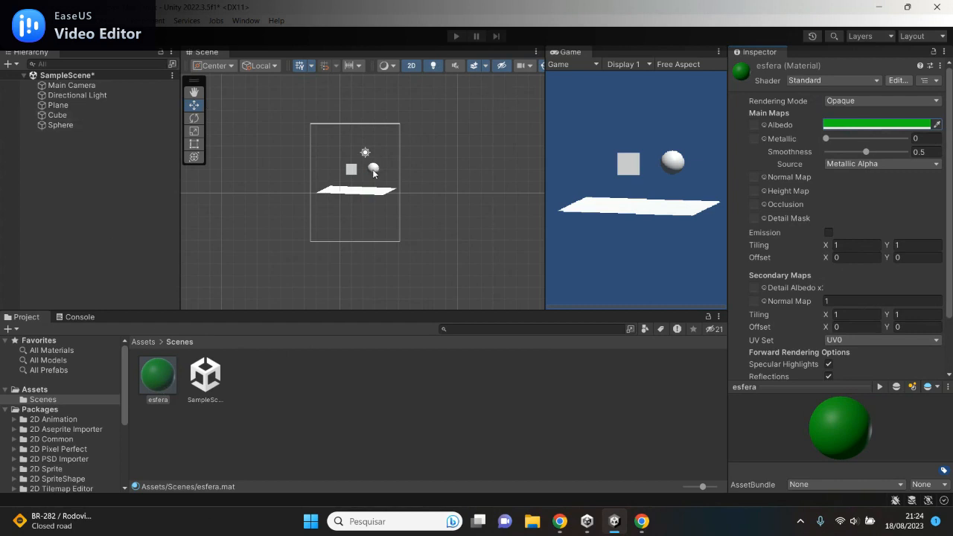
- Apply the esfera material to the sphere in the scene
click(64, 114)
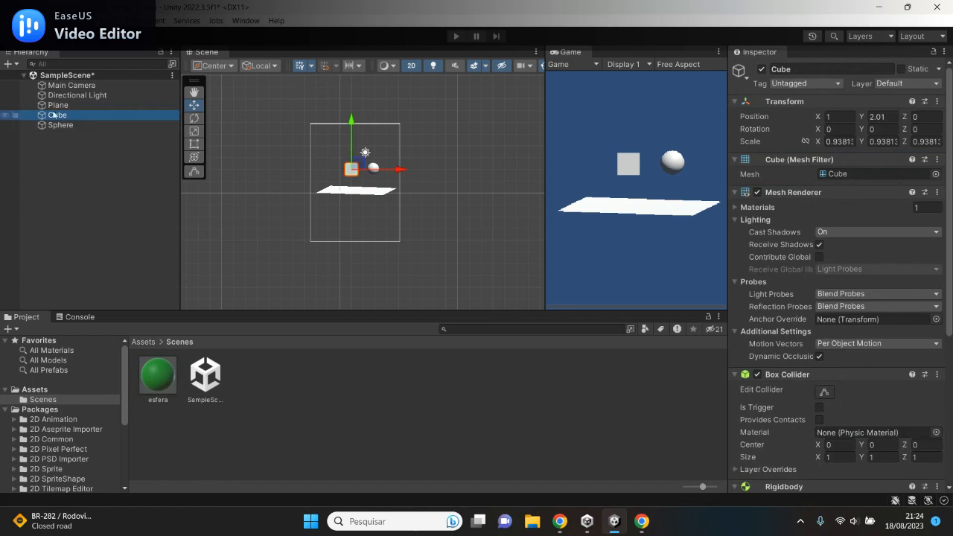
click(65, 106)
click(65, 125)
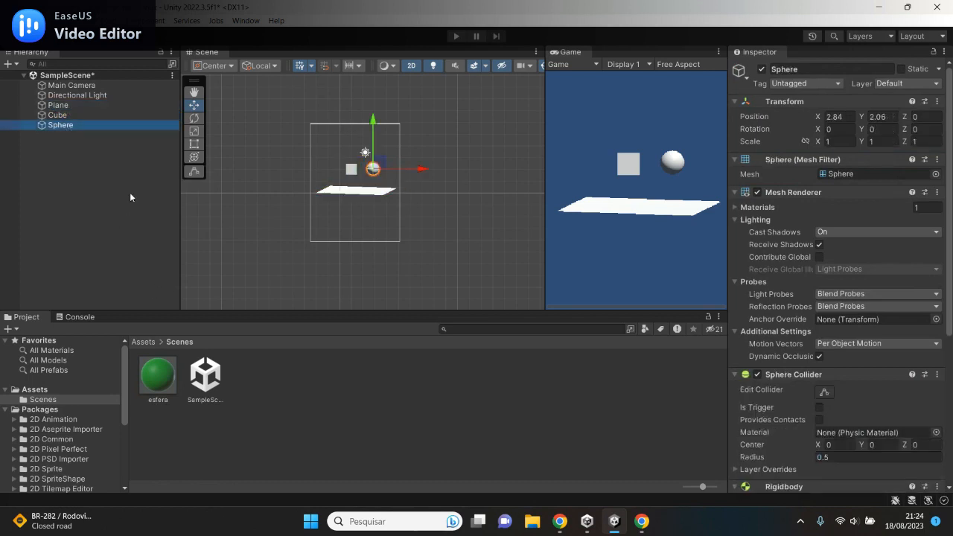
drag(162, 380, 376, 172)
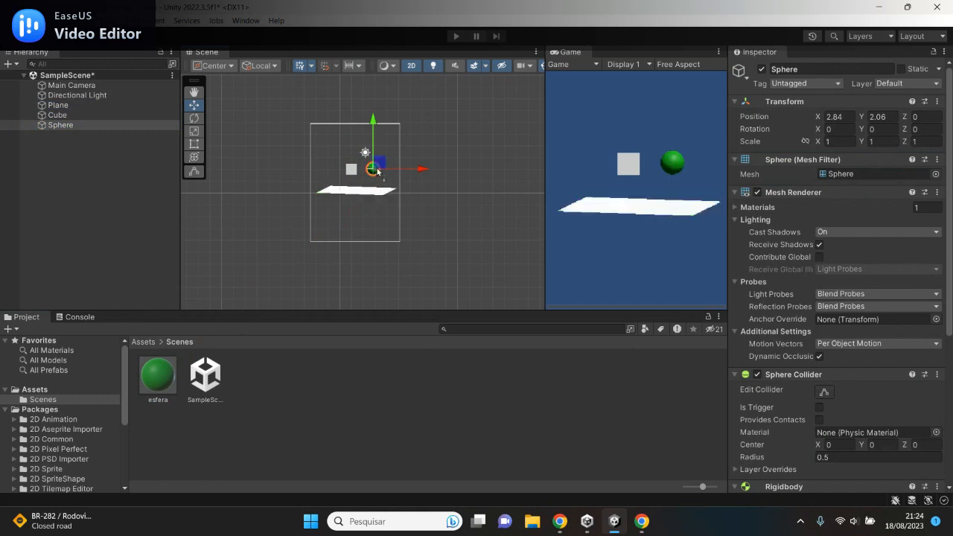
mouse_move(374, 172)
mouse_down()
mouse_move(163, 361)
mouse_move(322, 233)
mouse_move(374, 175)
mouse_up()
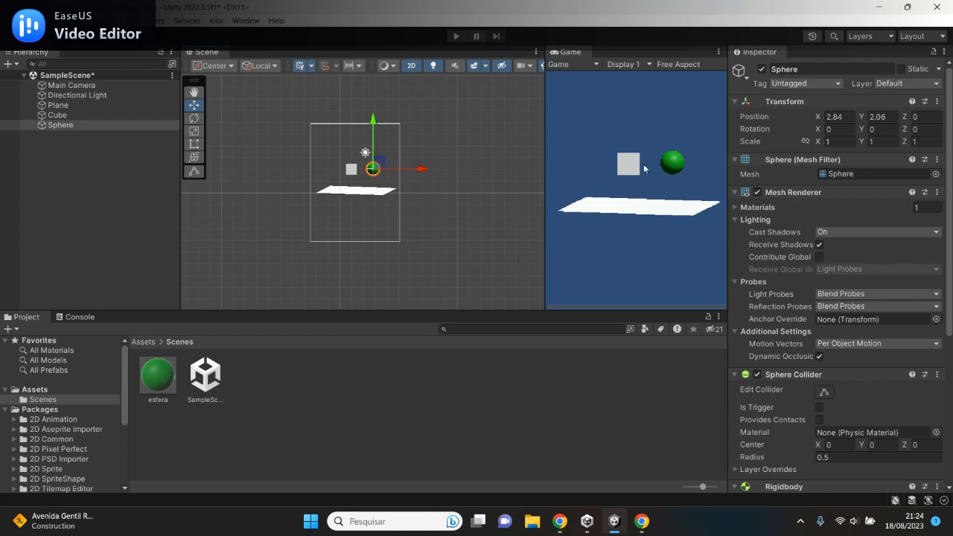
- Create a second material named cubo in the Scenes folder
right_click(264, 384)
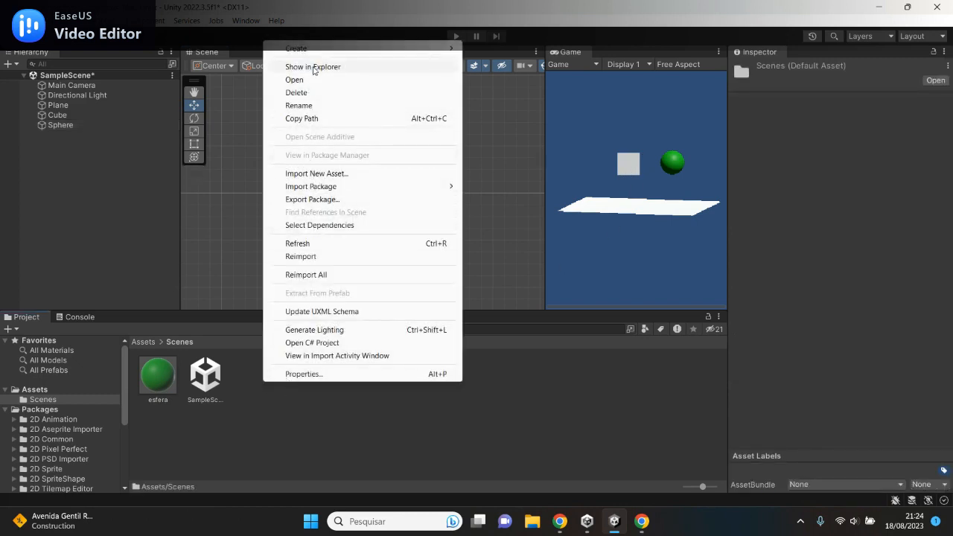
mouse_move(314, 48)
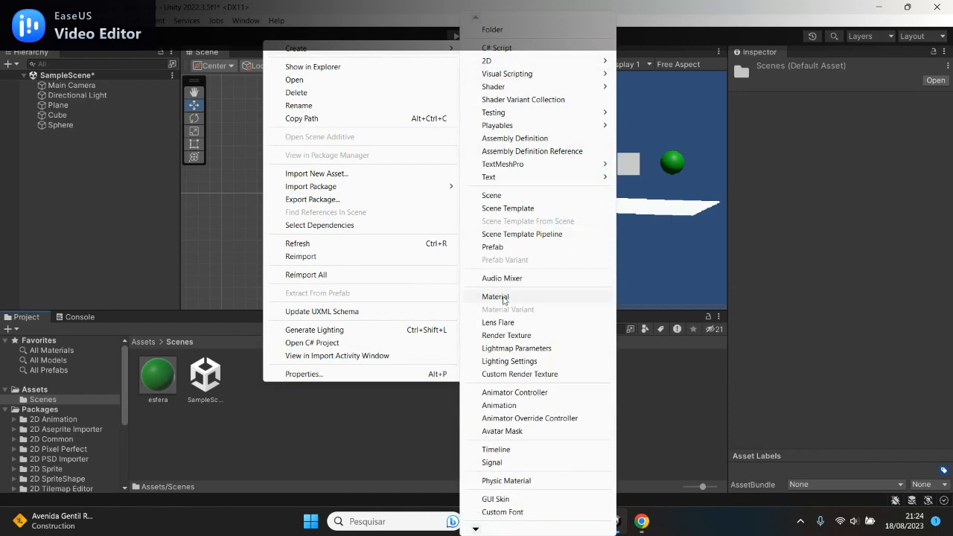
click(496, 297)
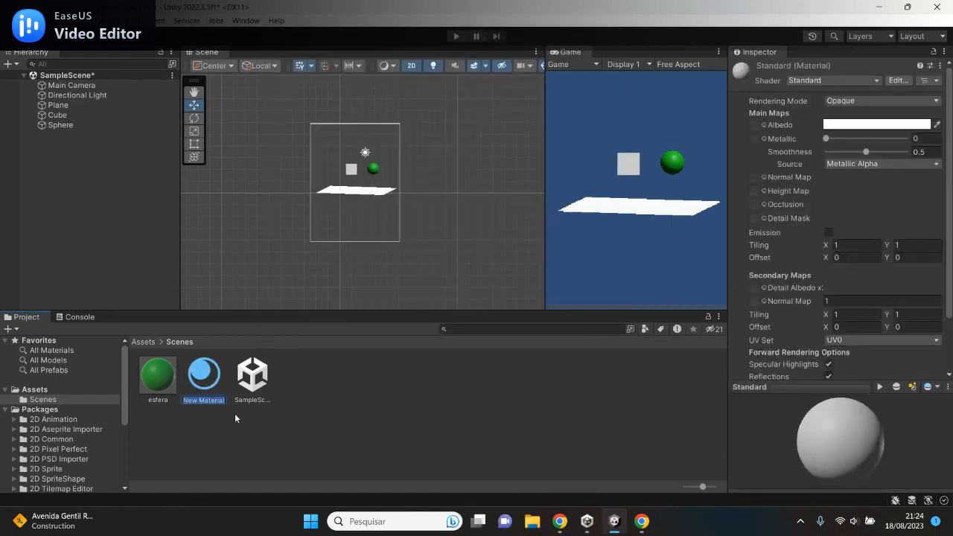
text(cubo)
key(Return)
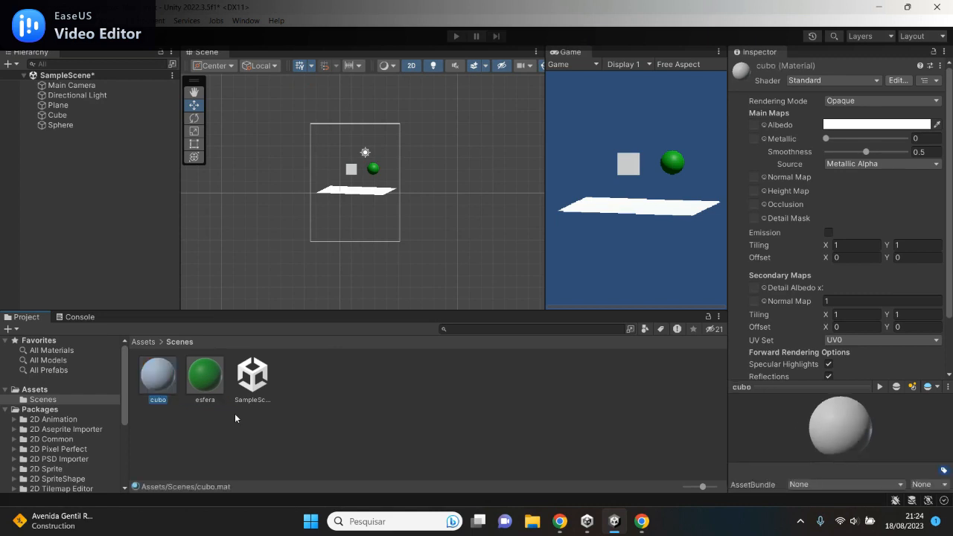
- Set the cubo material's albedo colour to yellow, hexadecimal F1D911, and apply the material to the cube
click(937, 125)
click(924, 128)
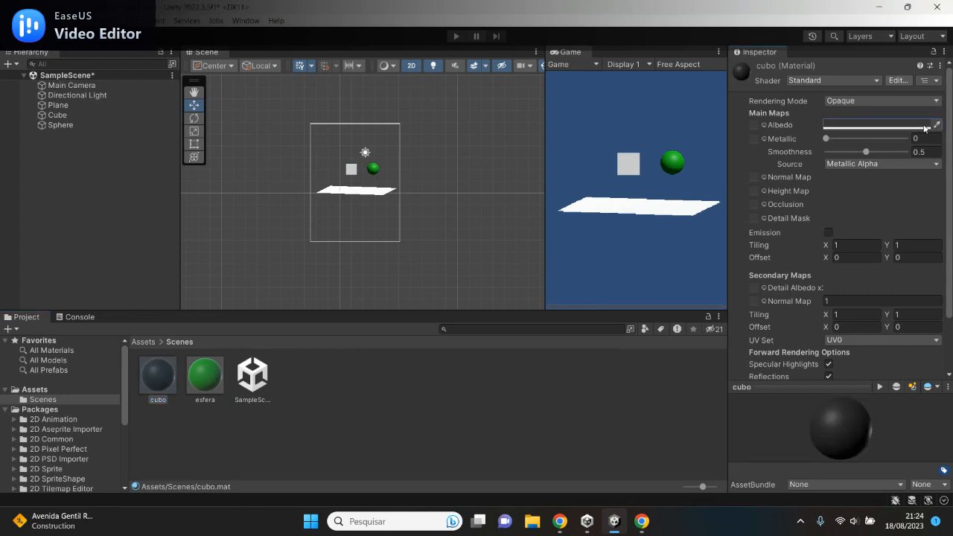
click(921, 127)
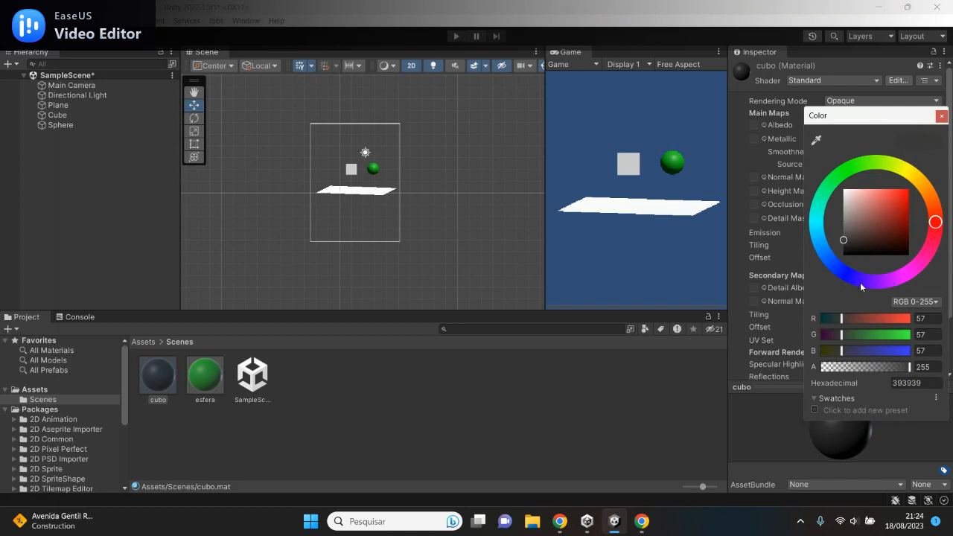
drag(937, 224, 906, 196)
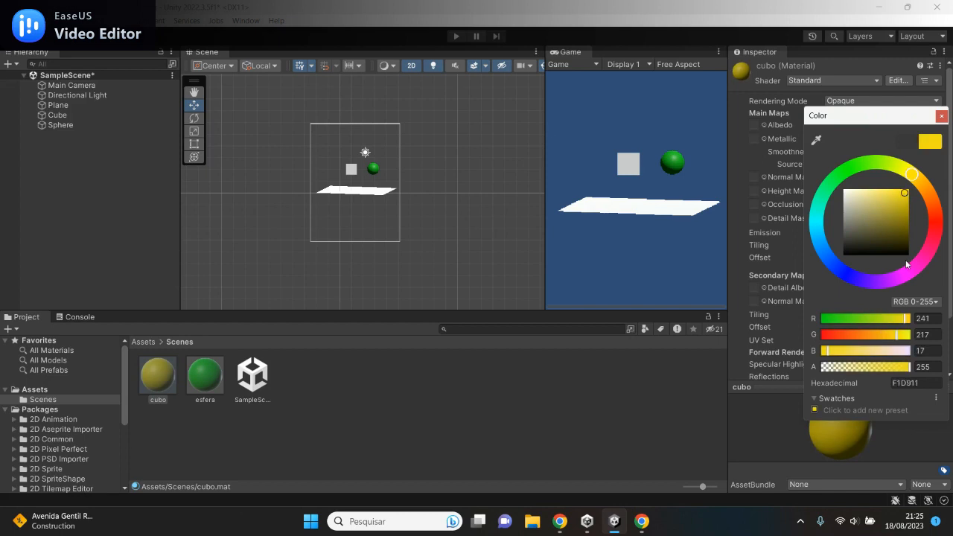
click(941, 116)
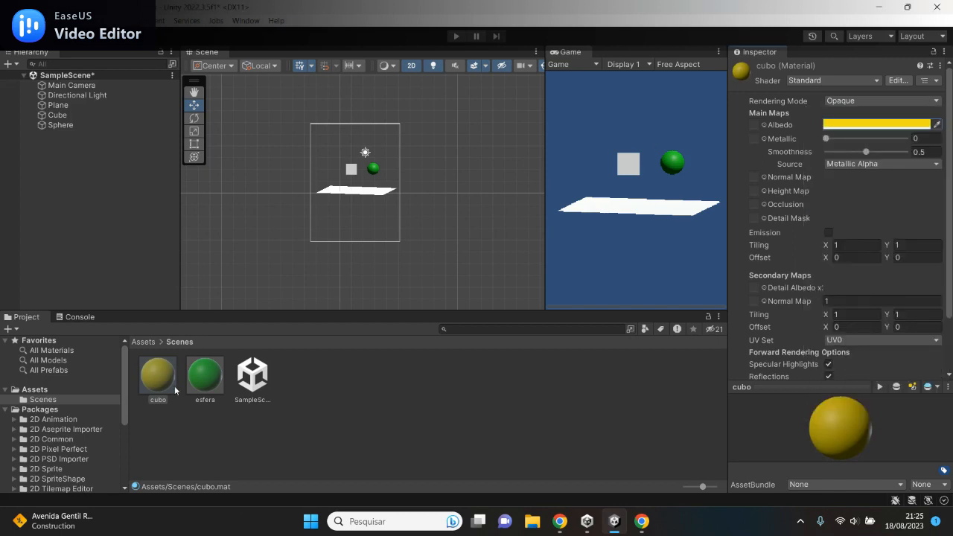
drag(163, 385, 353, 176)
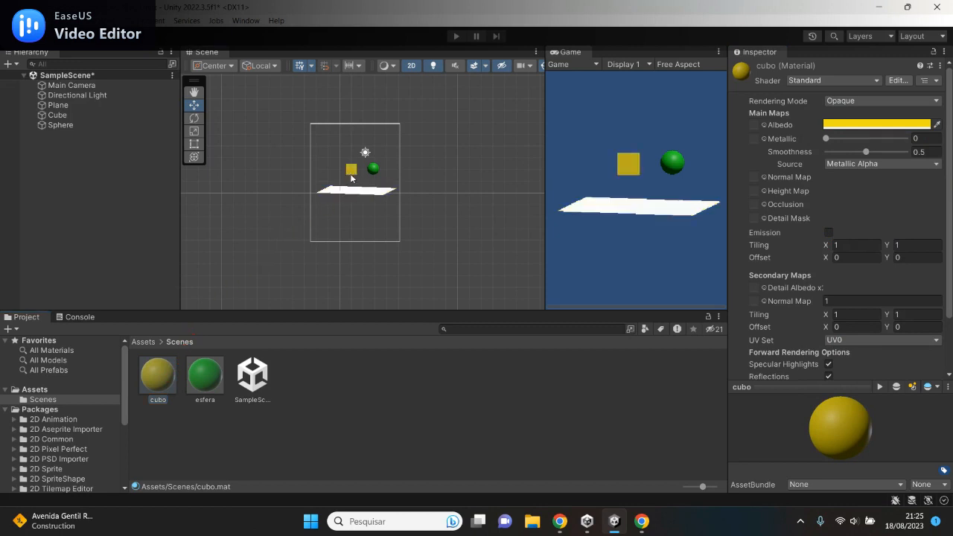
- Create a third material in the Scenes folder and name it plano
right_click(348, 383)
mouse_move(439, 59)
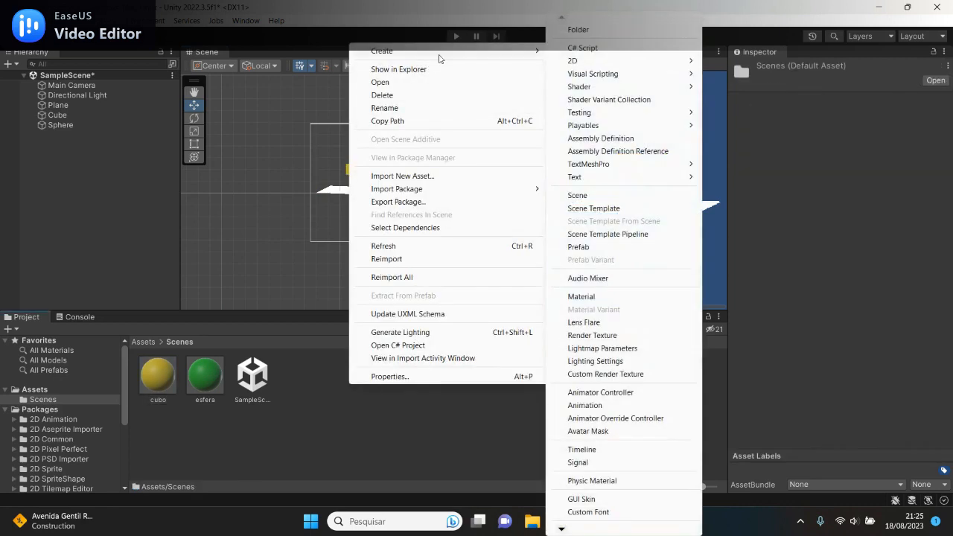
click(598, 298)
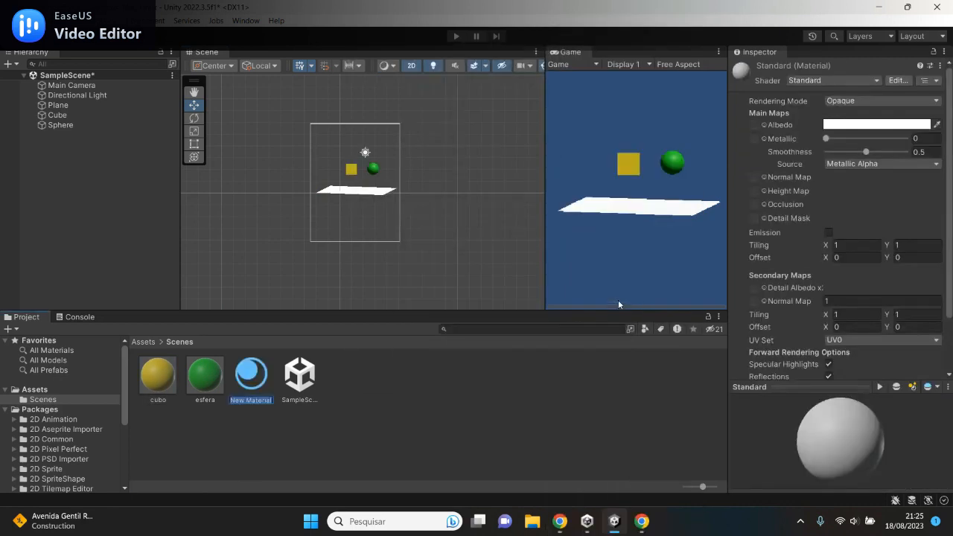
key(Return)
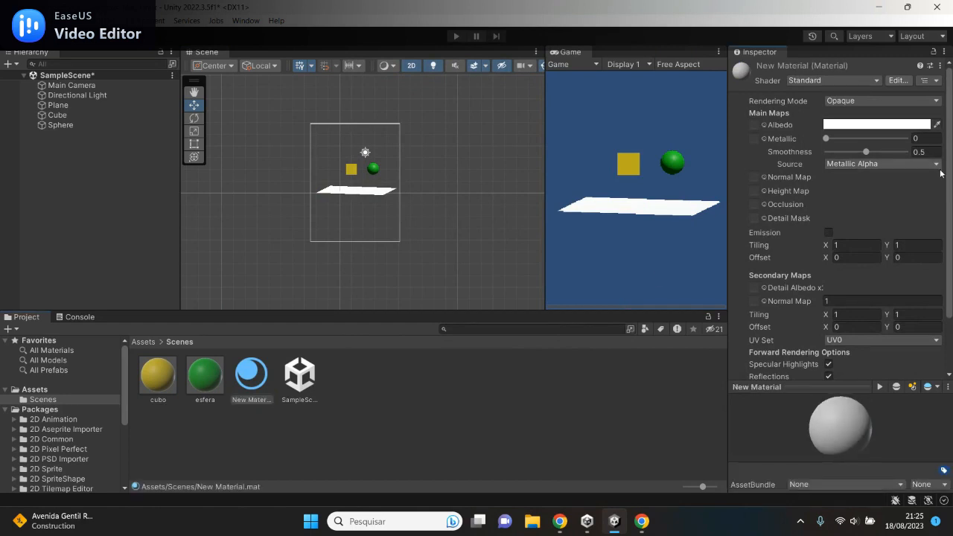
click(901, 125)
click(237, 366)
click(265, 402)
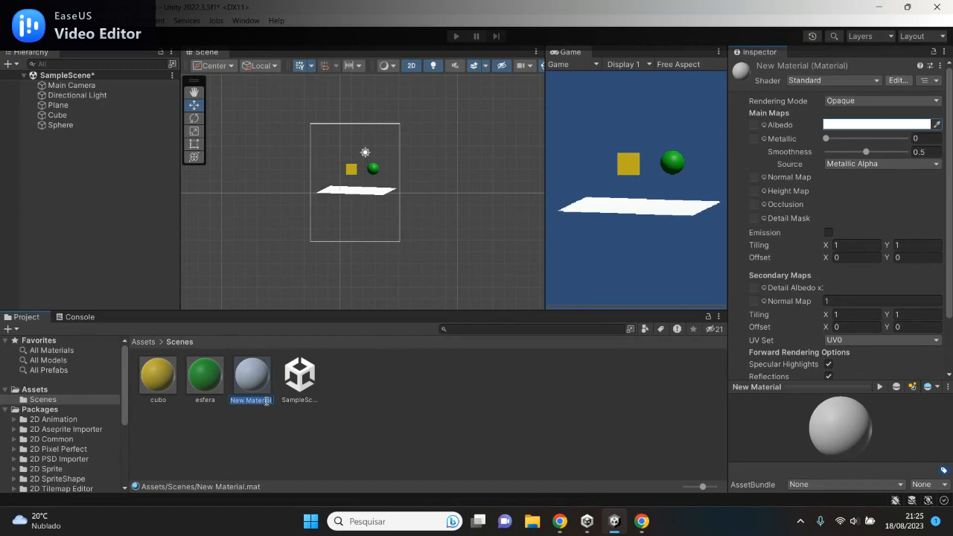
text(plano)
key(Return)
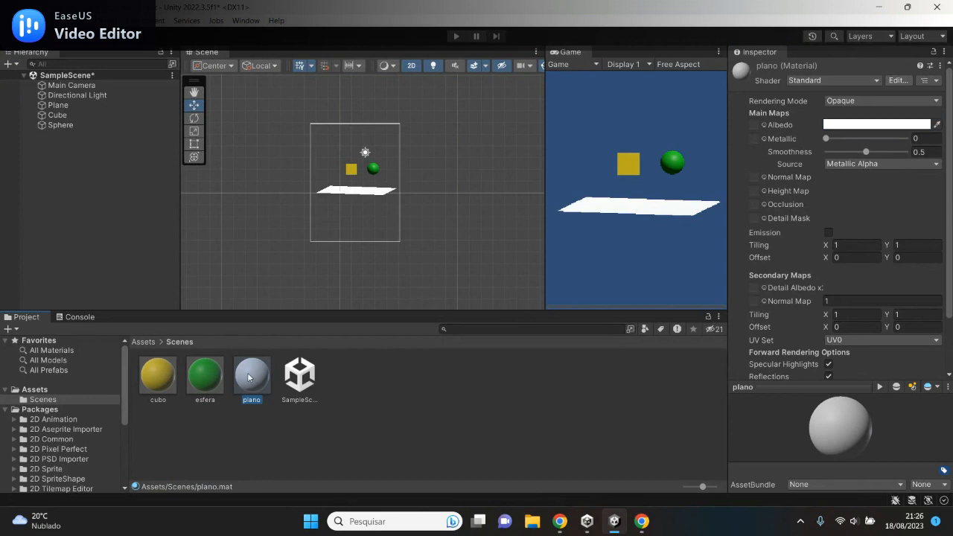
- Set the plano material's albedo colour to pink, hexadecimal F67AB5, and apply the material to the plane in the scene
click(906, 125)
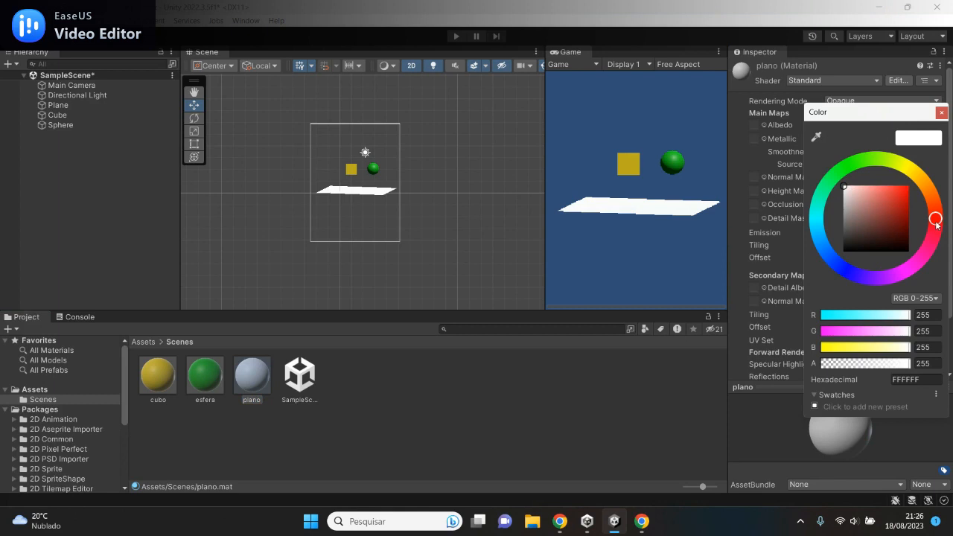
drag(938, 223, 938, 249)
click(877, 190)
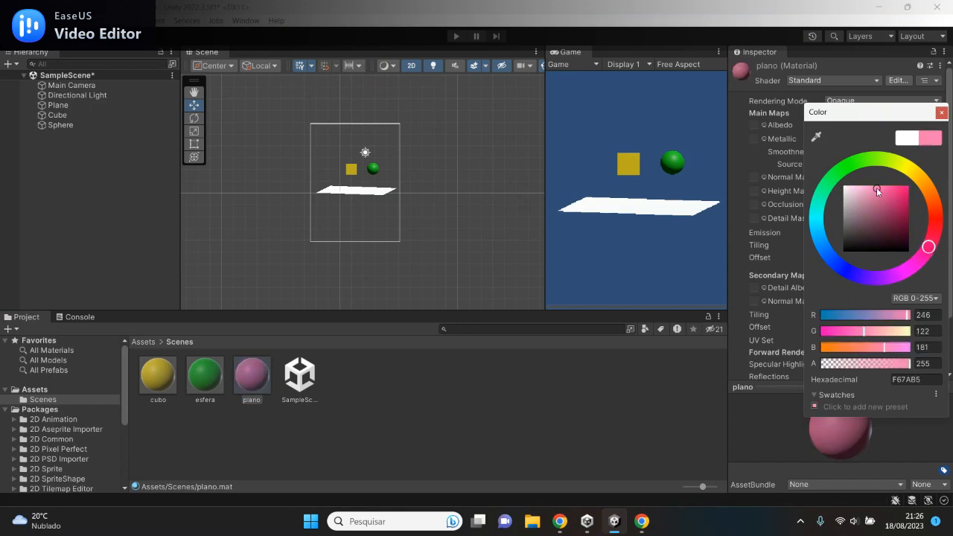
click(942, 113)
drag(254, 384, 380, 195)
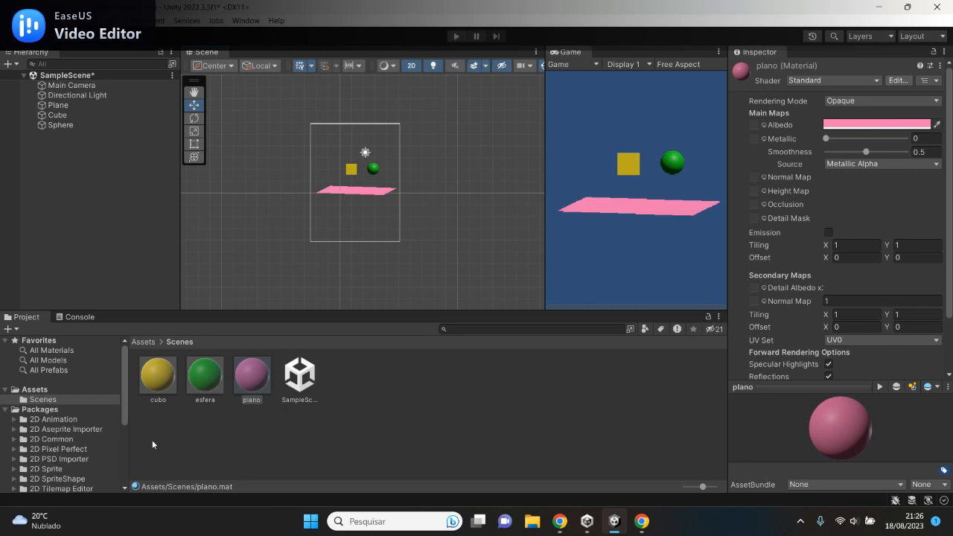
- Run the coloured scene in Play mode to watch the cube and sphere fall, and stop it again
click(458, 37)
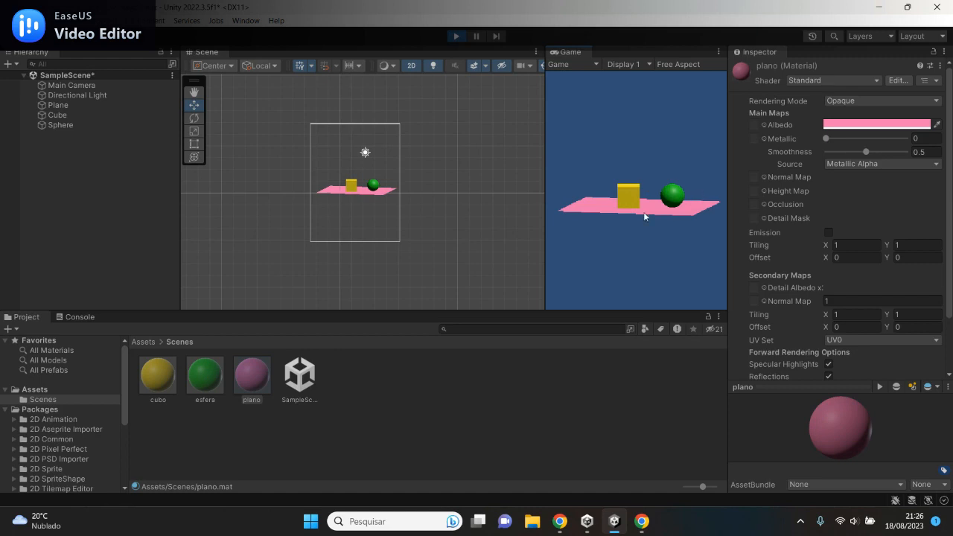
click(456, 37)
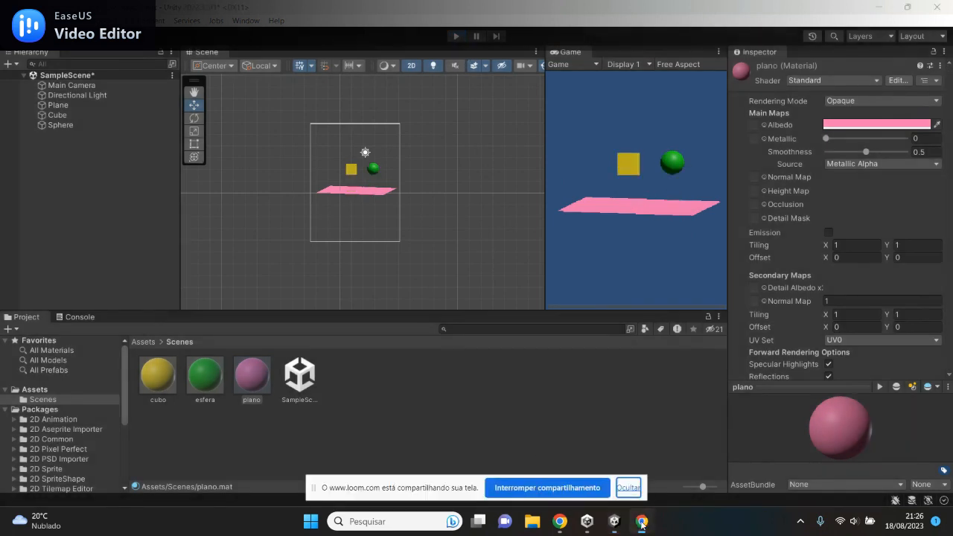
- Hide the screen-sharing notice and switch to the Unity (Funcionalidades) presentation in Google Slides
click(633, 489)
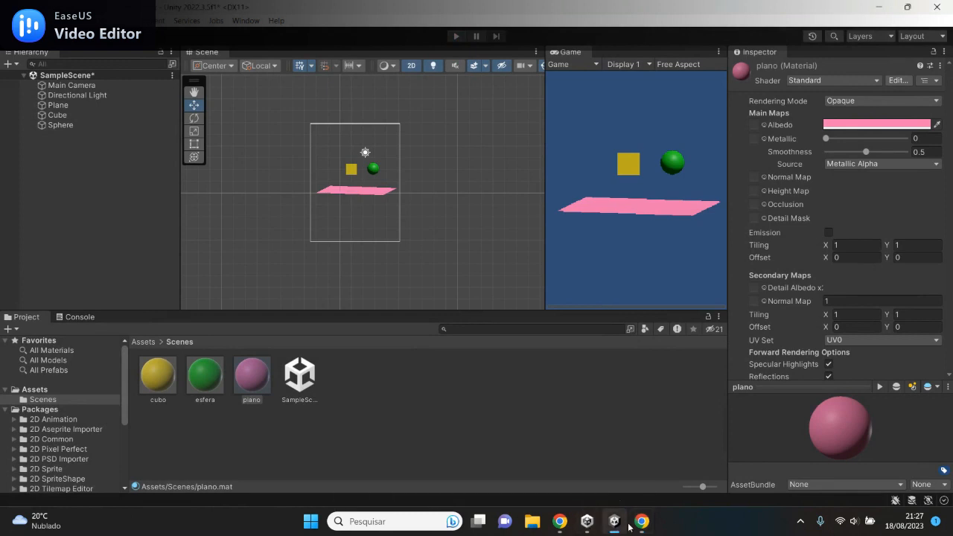
click(641, 521)
click(626, 491)
click(559, 521)
click(680, 8)
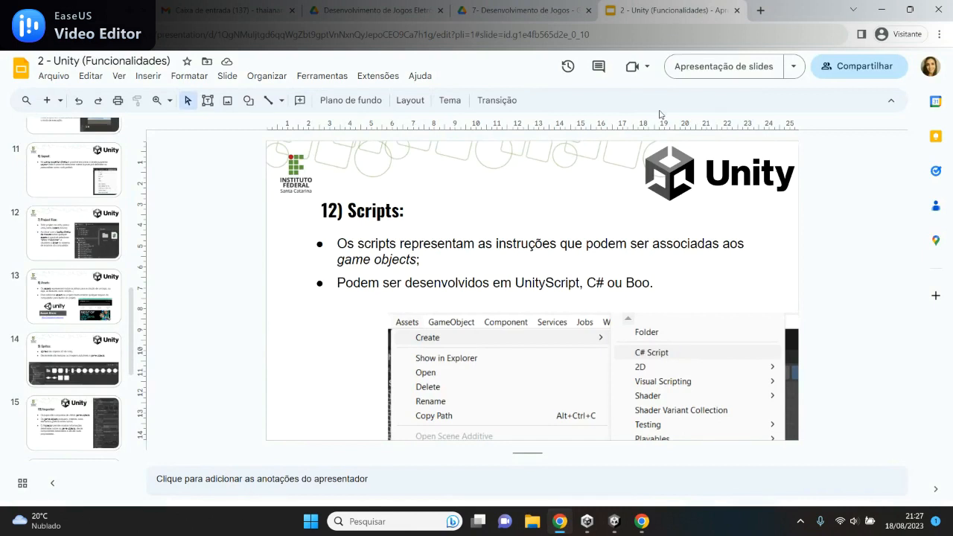
- Browse the slides to slide 17 on Scripts, present it full screen and advance to the slide about script editors
click(78, 292)
click(72, 375)
scroll(72, 358, down, 5)
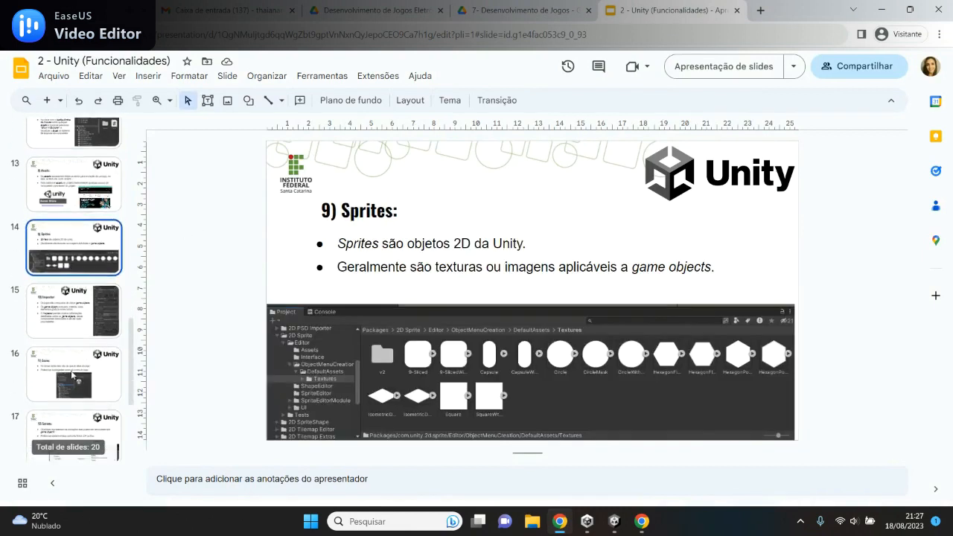
click(67, 240)
click(69, 301)
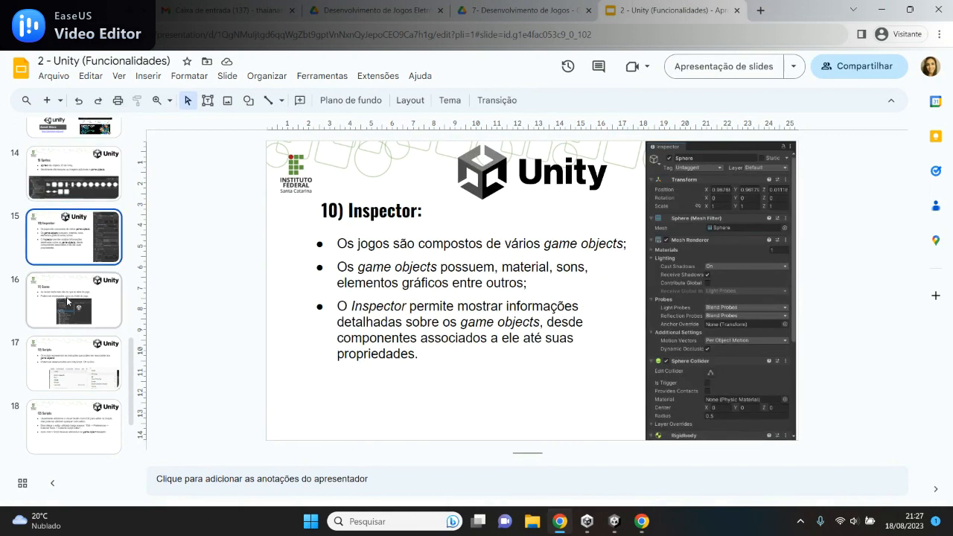
click(82, 358)
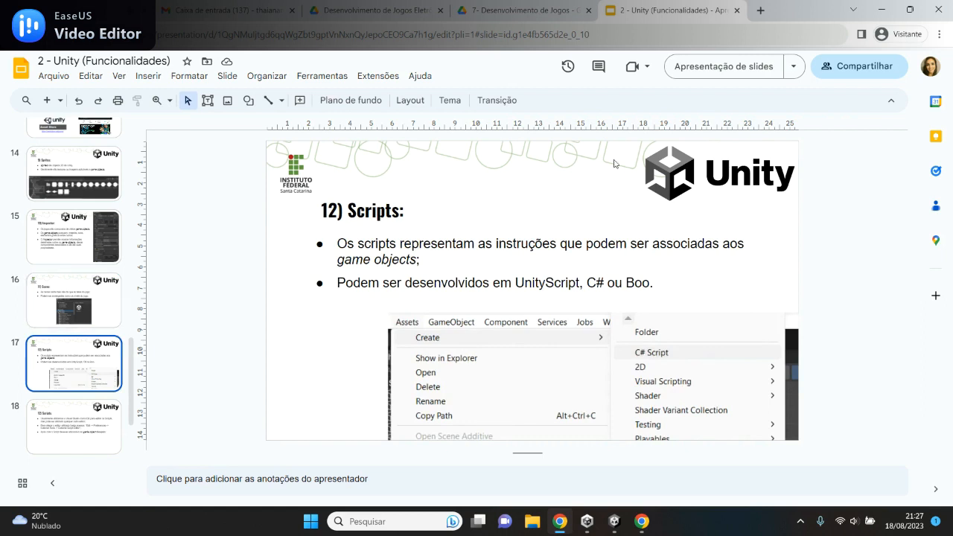
click(711, 67)
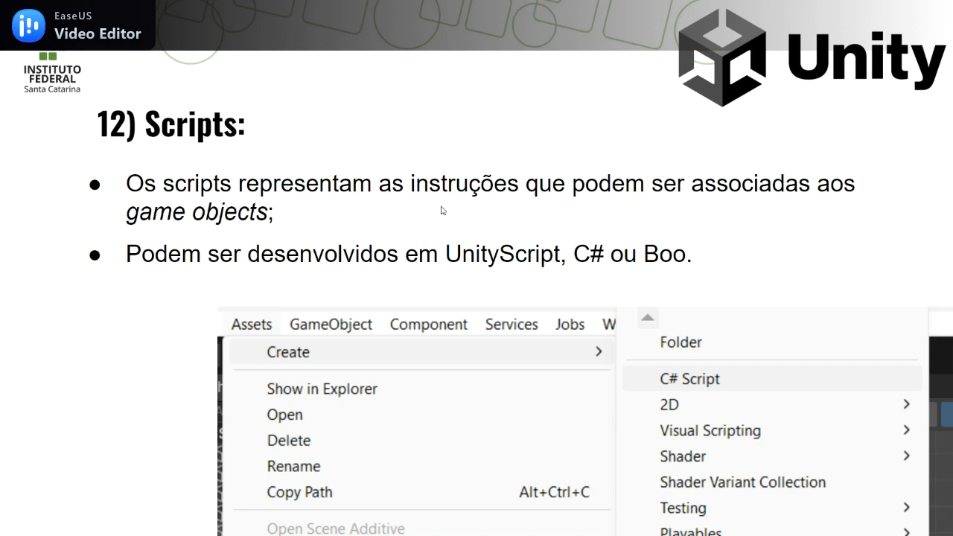
click(442, 207)
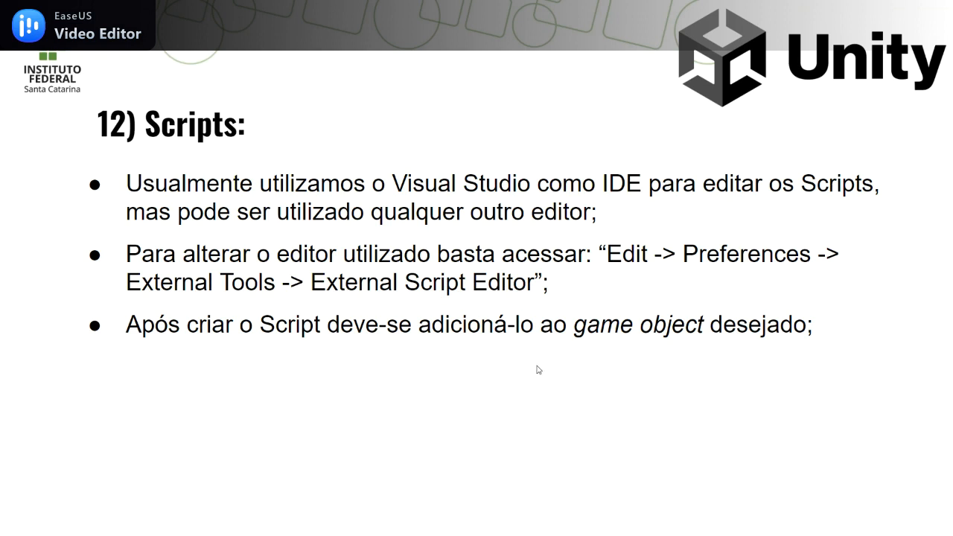
- Switch back to Unity, review the External Script Editor choices under External Tools in the Preferences, and close the window
key(alt+Tab)
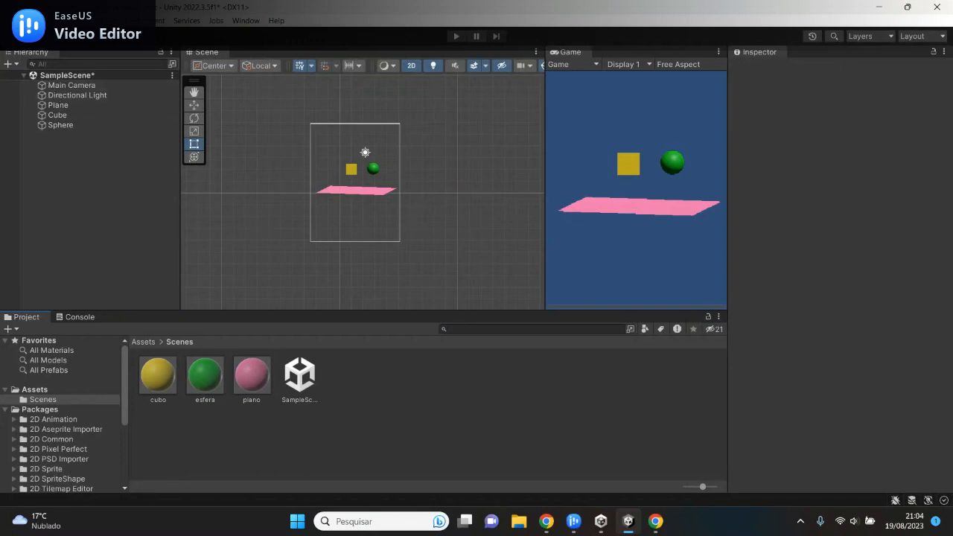
click(10, 20)
mouse_move(29, 20)
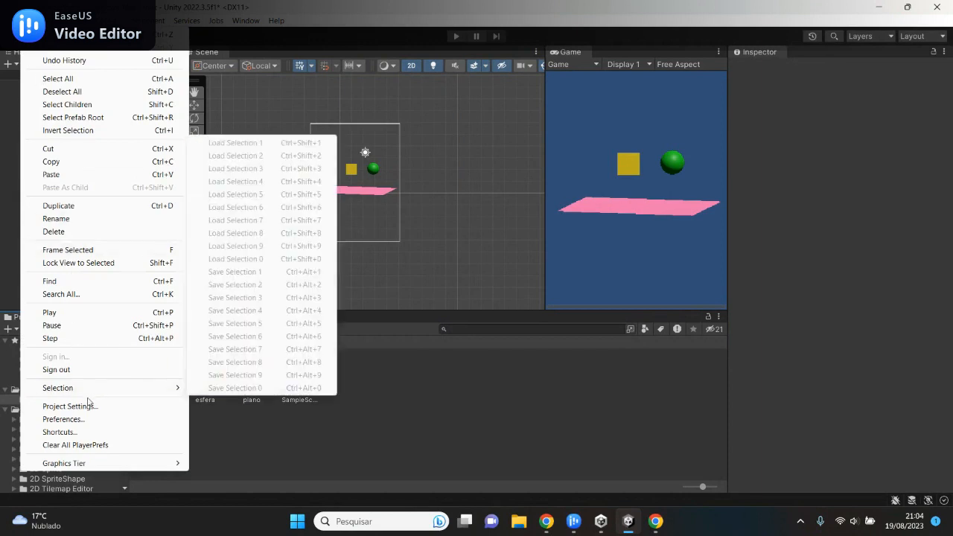
click(71, 421)
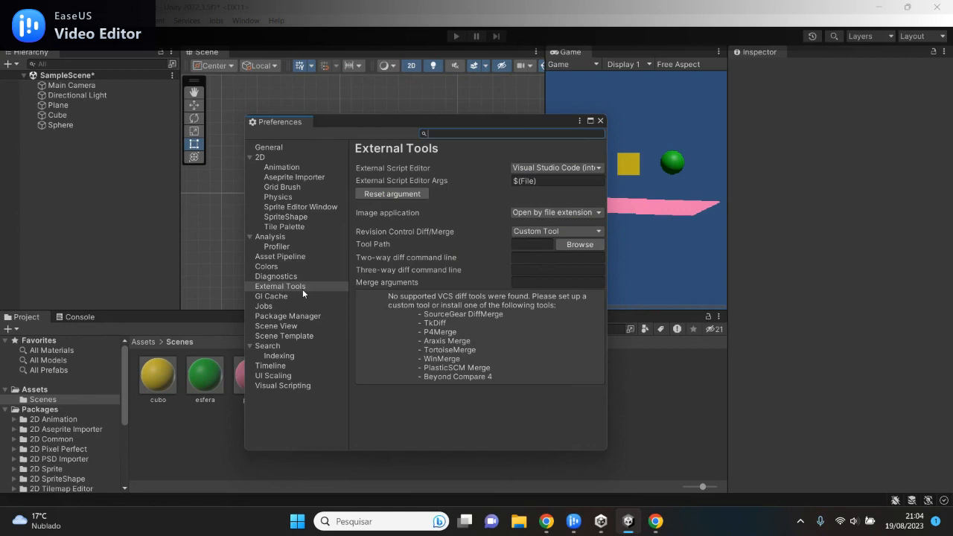
click(594, 168)
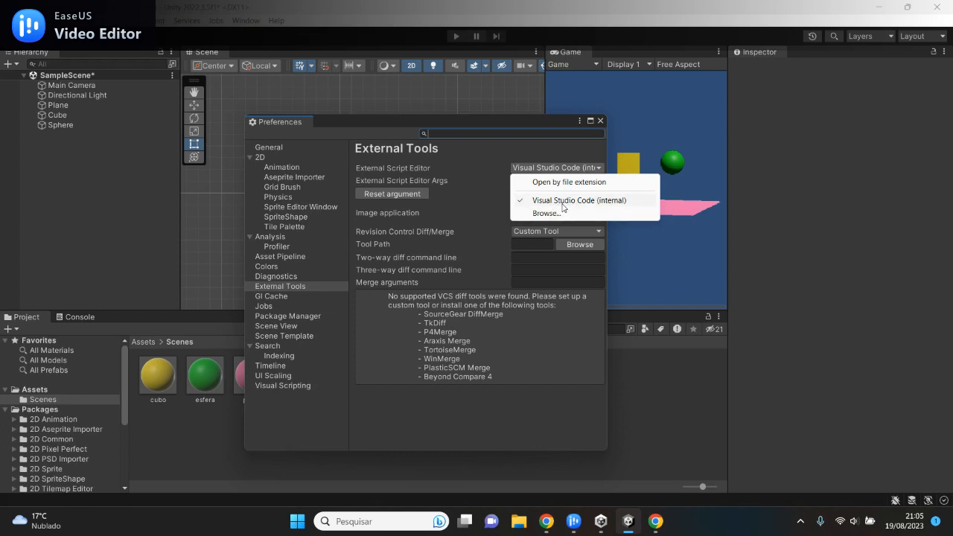
click(557, 146)
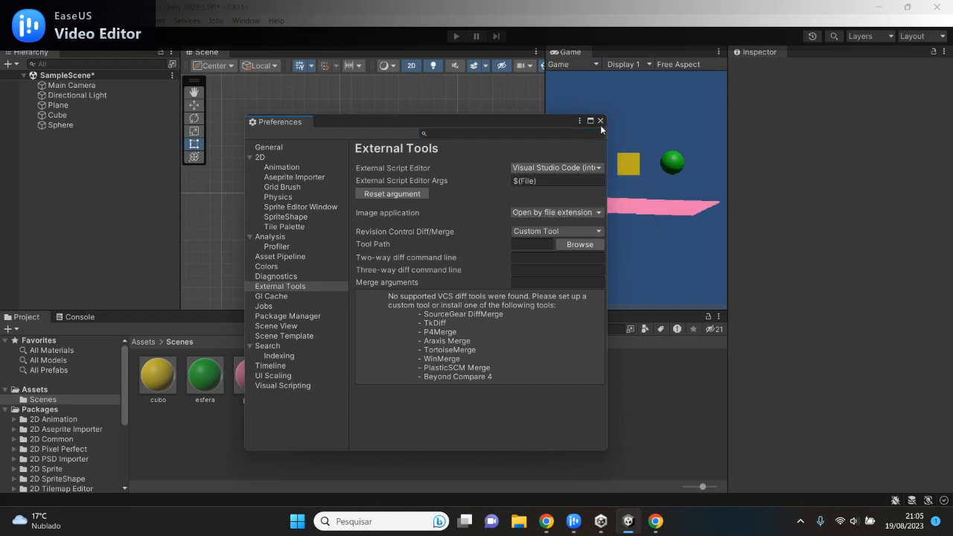
click(600, 121)
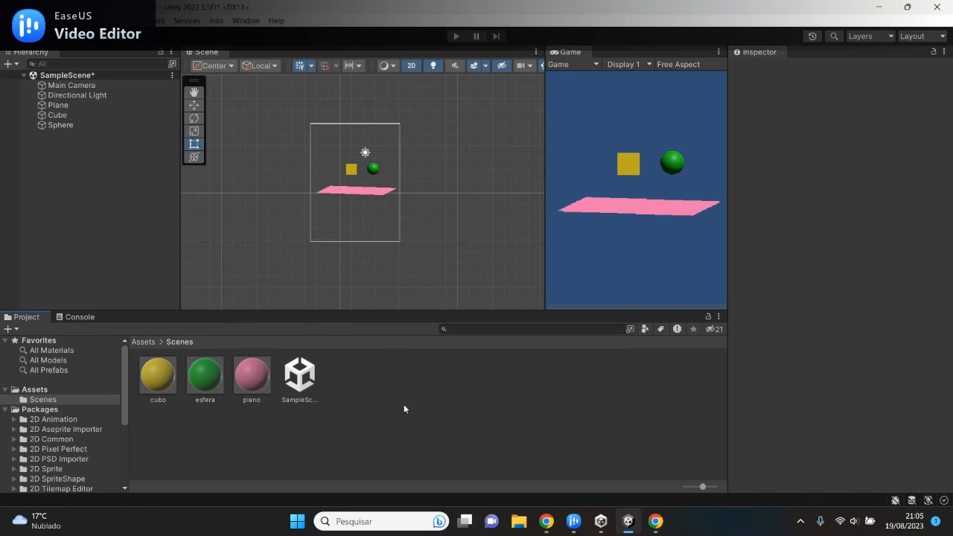
- Create a new C# script in the Scenes folder
right_click(356, 386)
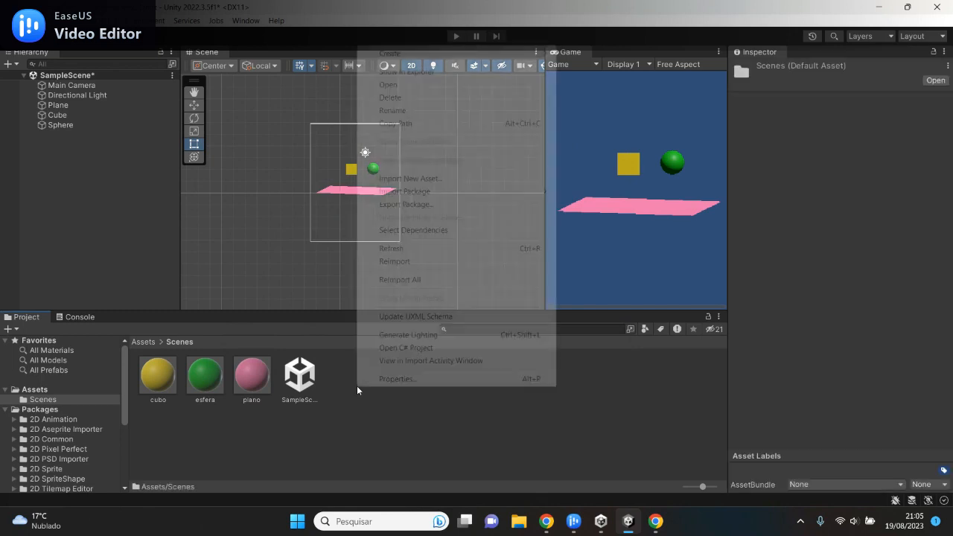
click(472, 55)
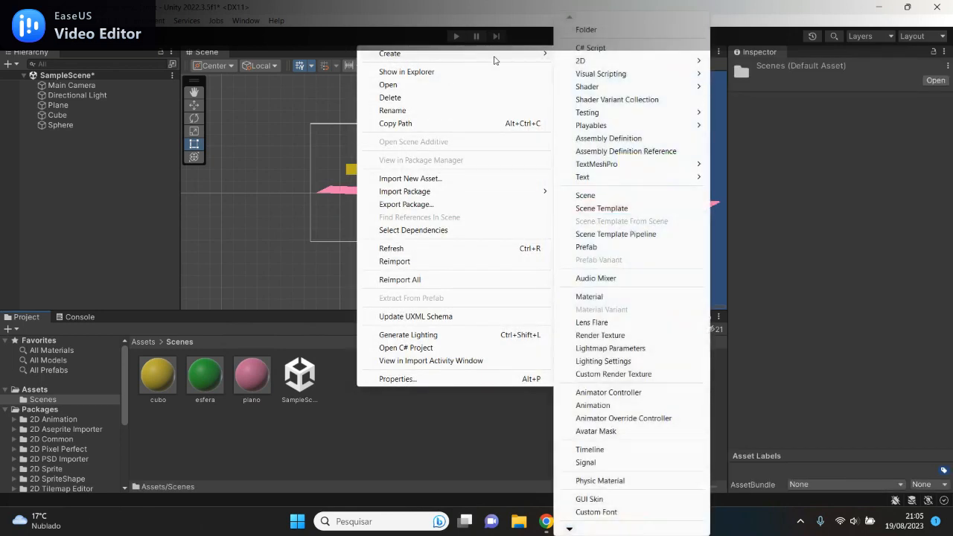
click(608, 51)
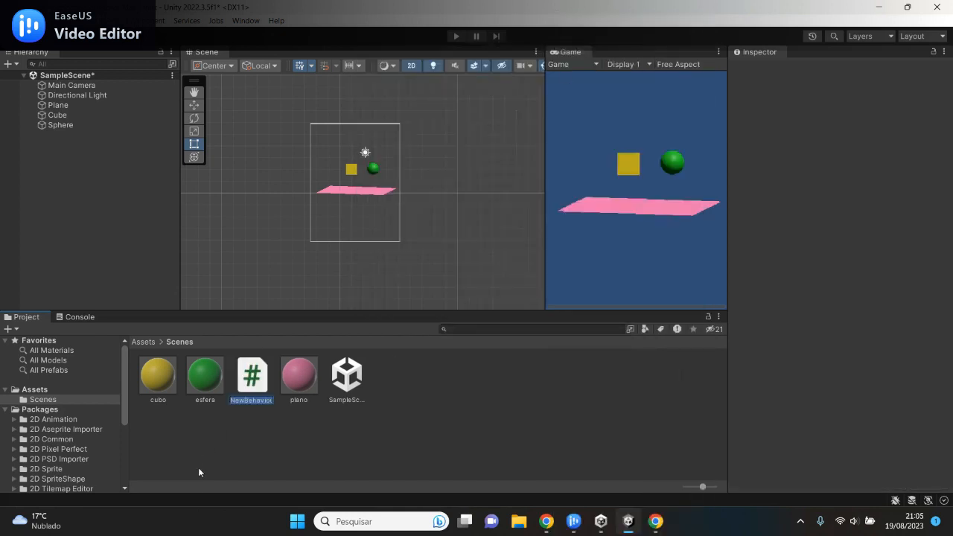